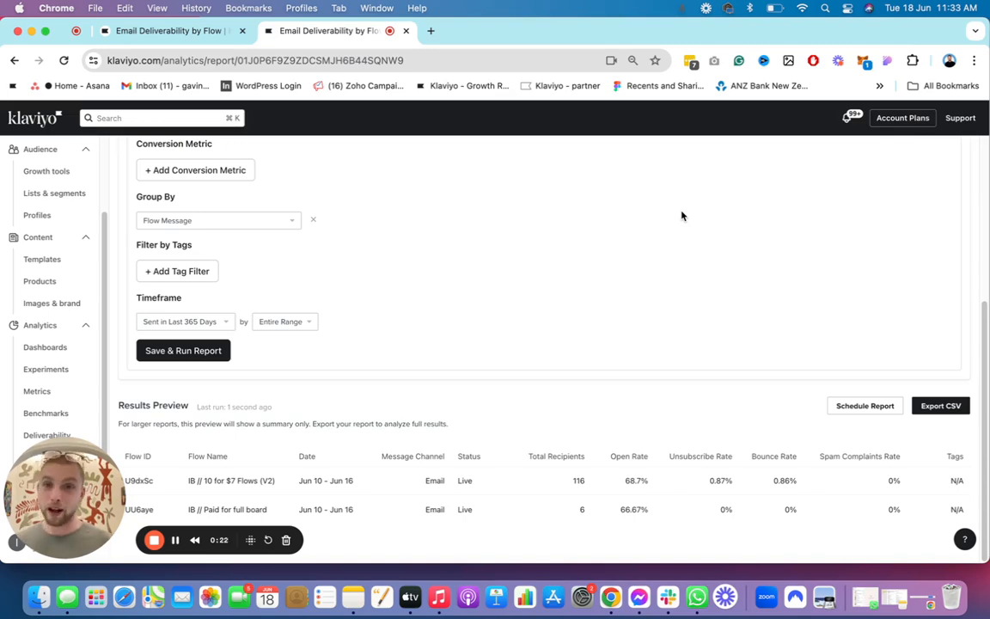
Step: Open the Deliverability analytics in a separate browser tab and show its email Bounce details
scroll(433, 376, "up", 5)
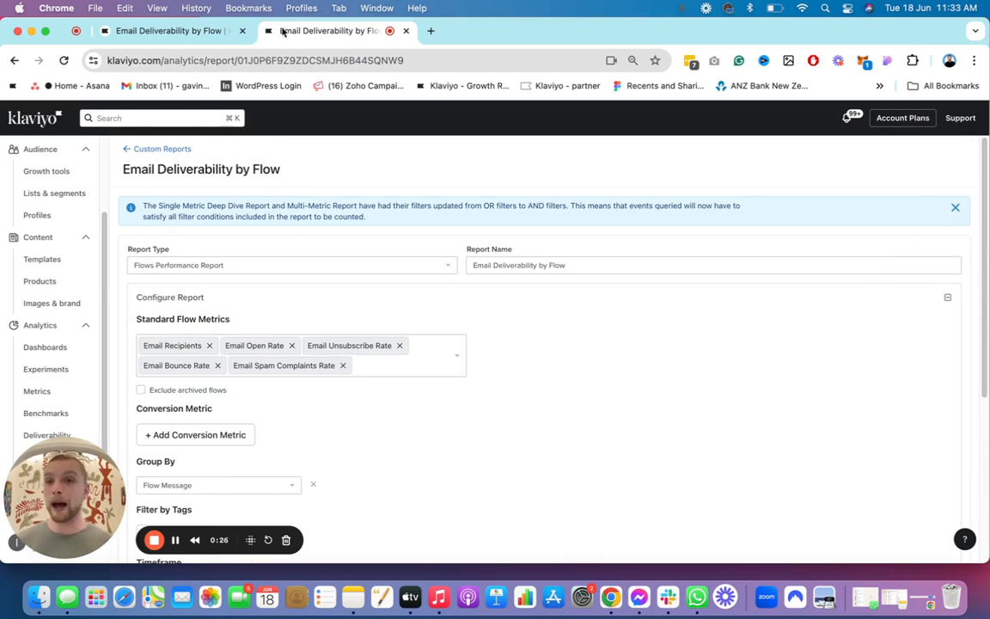
left_click(137, 31)
left_click_drag(67, 456, 183, 456)
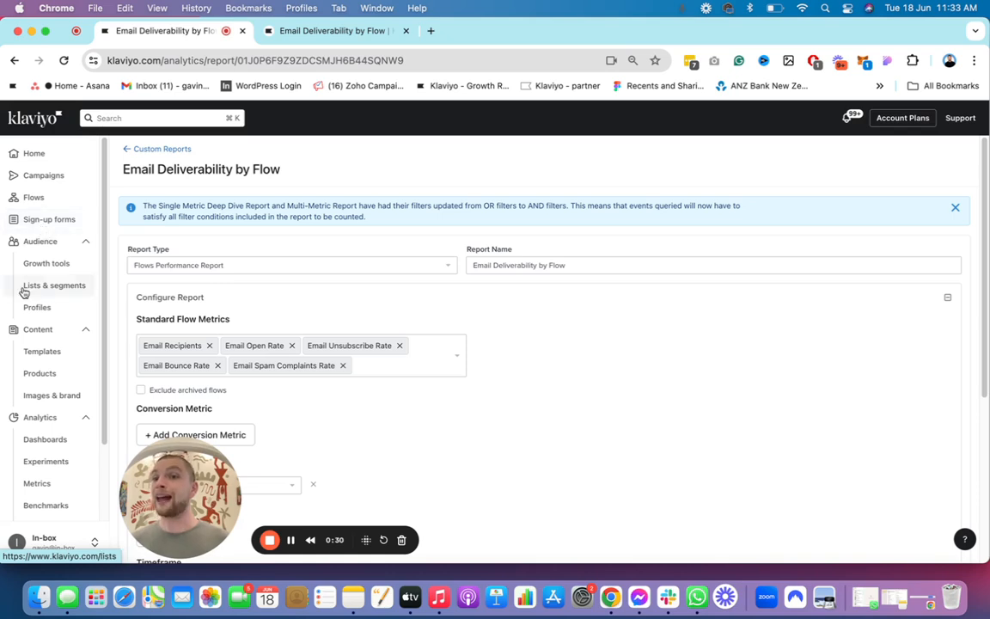
scroll(51, 482, "down", 2)
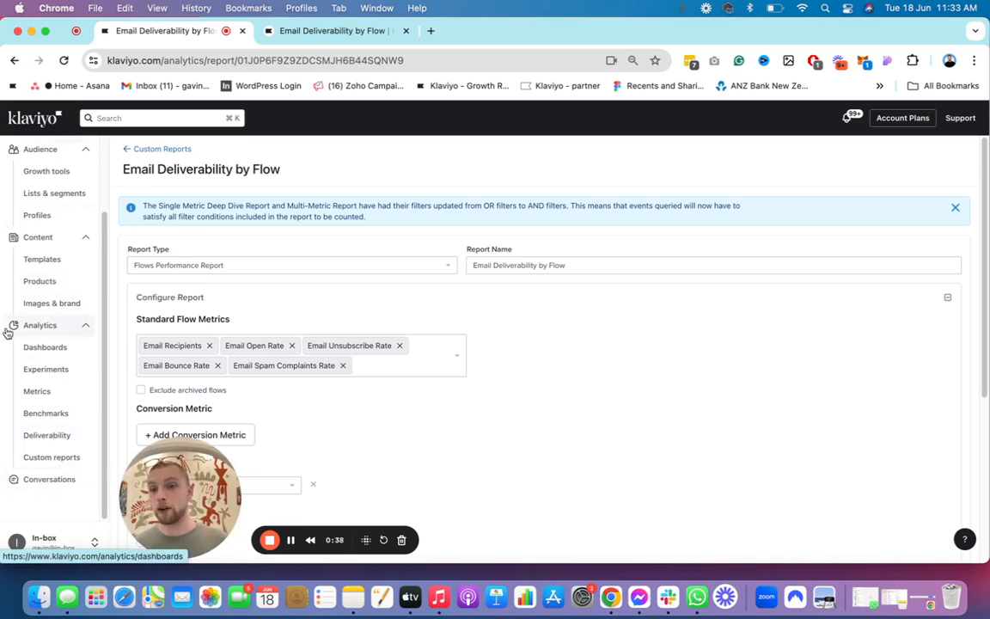
left_click(47, 435, "super")
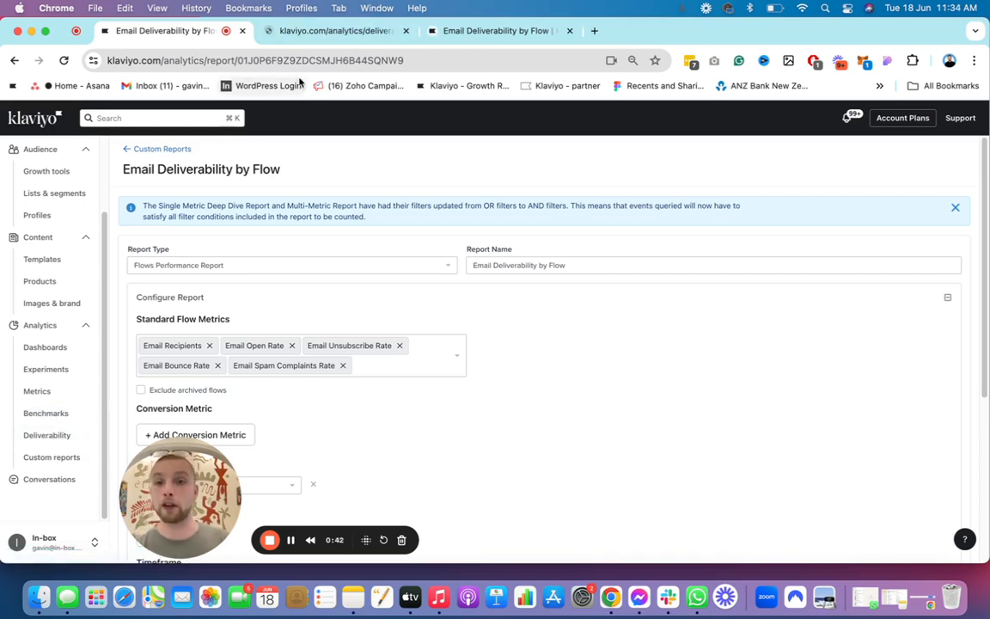
left_click(306, 33)
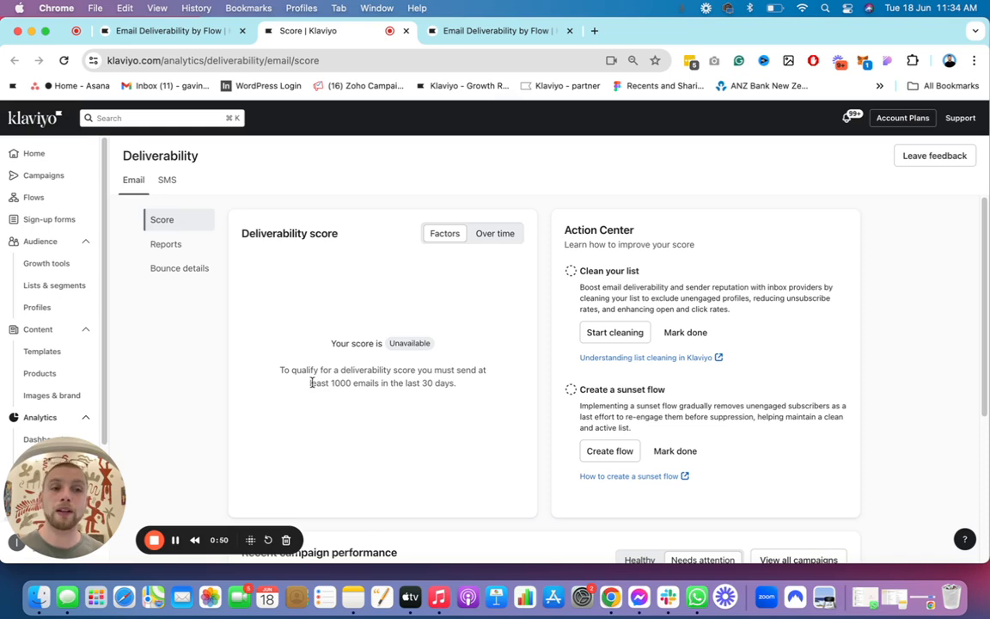
left_click(190, 269)
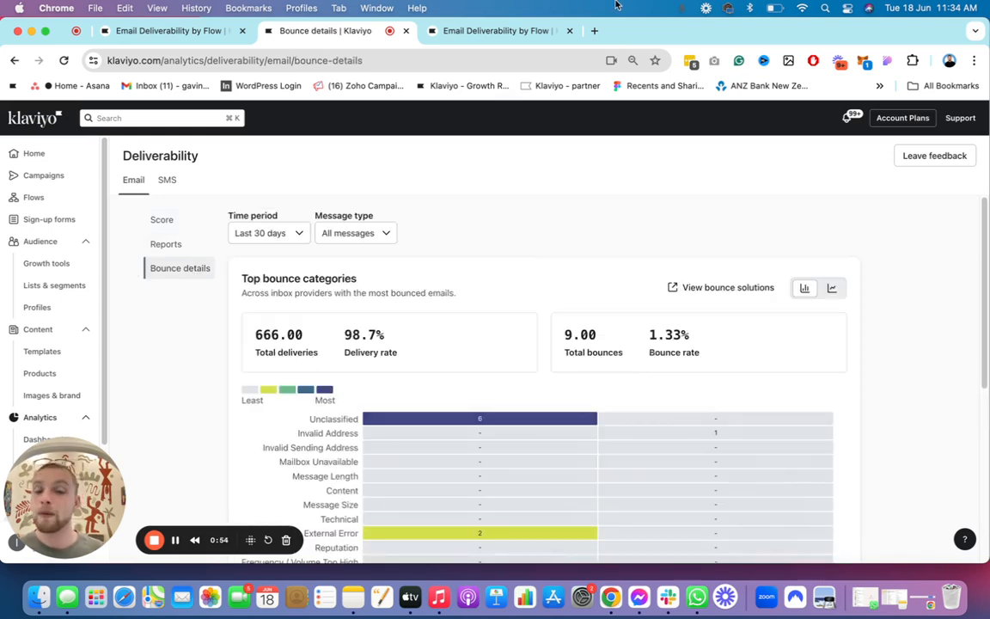
Step: Examine the bounce details for the last 30 days: delivery and bounce figures, the top bounce categories and the bounce report
scroll(343, 292, "down", 2)
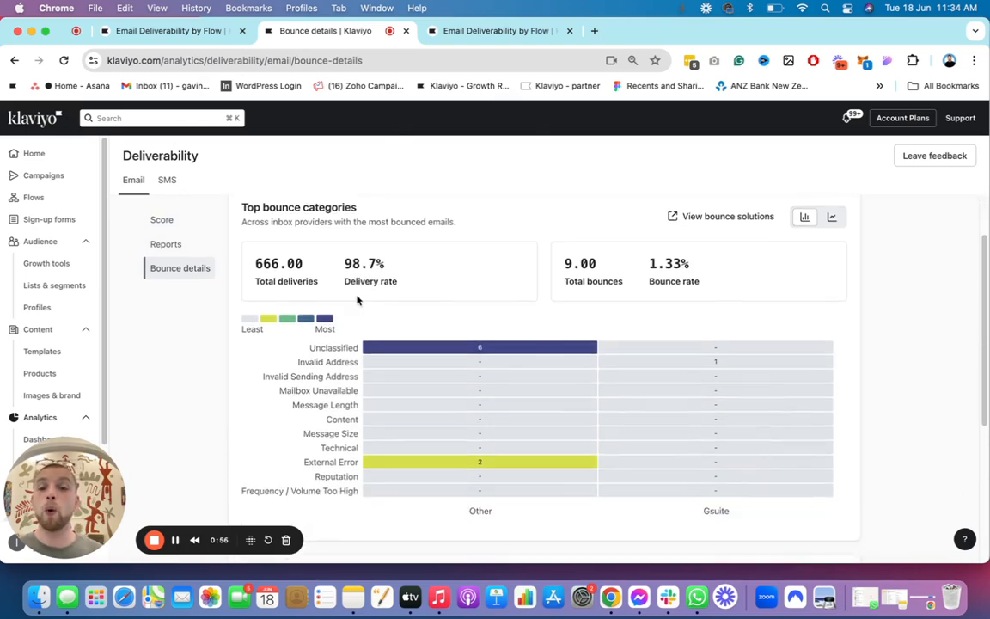
scroll(409, 290, "down", 3)
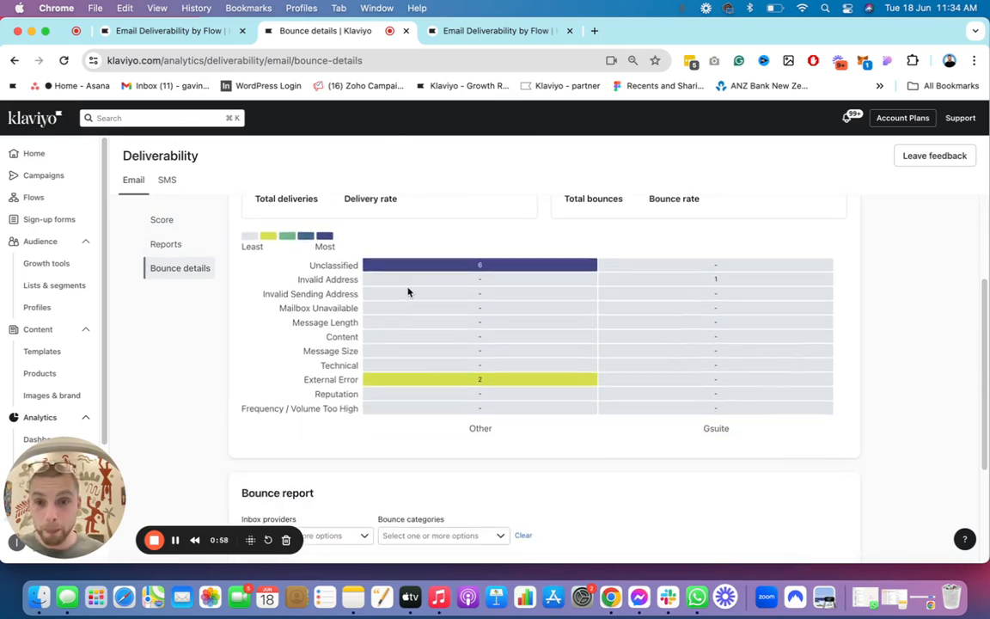
scroll(413, 272, "up", 1)
scroll(413, 272, "up", 3)
scroll(394, 258, "down", 8)
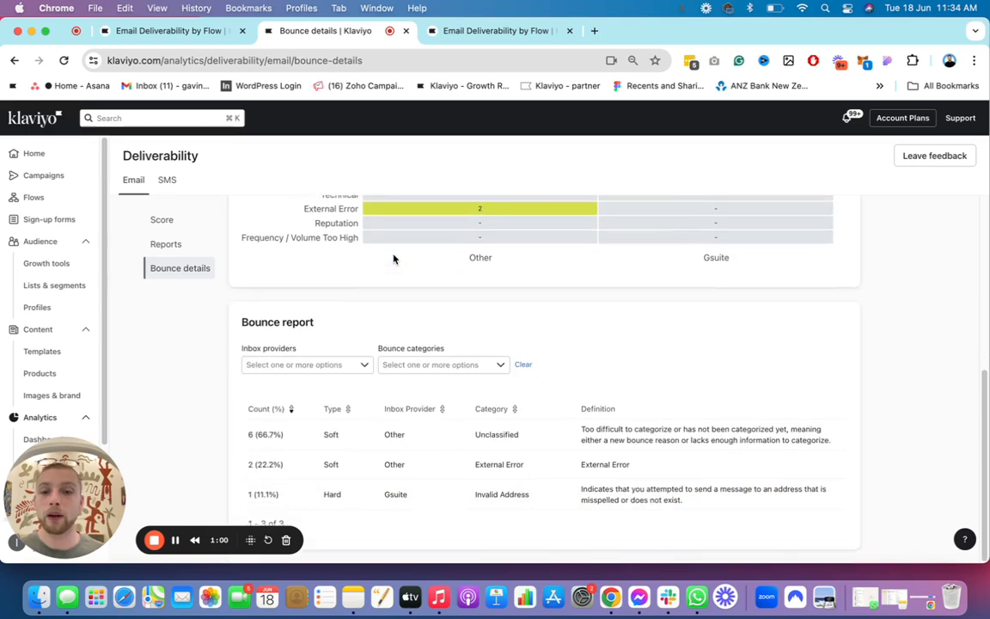
scroll(396, 258, "up", 8)
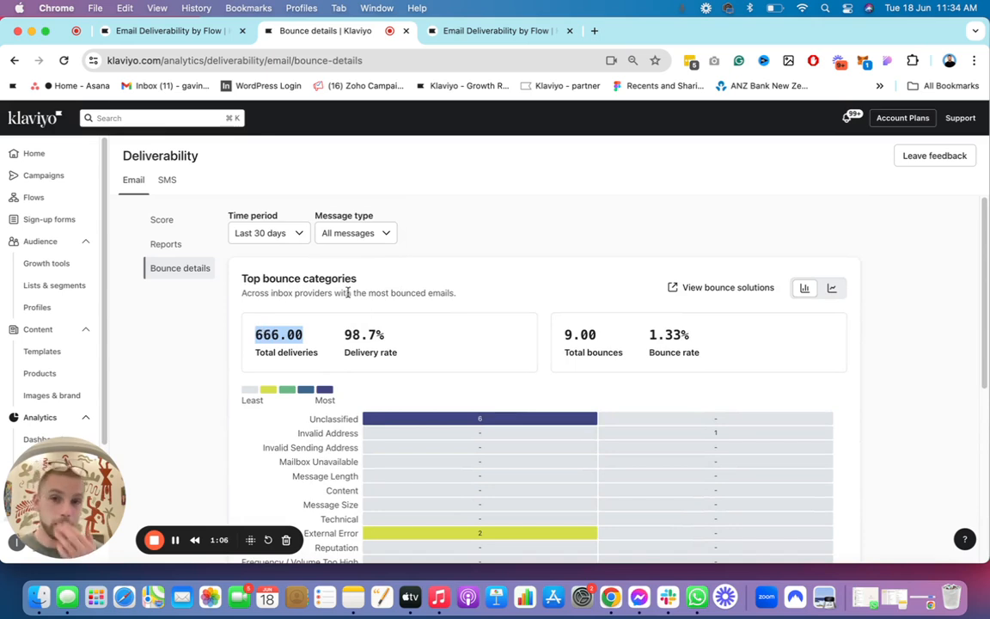
left_click(396, 340)
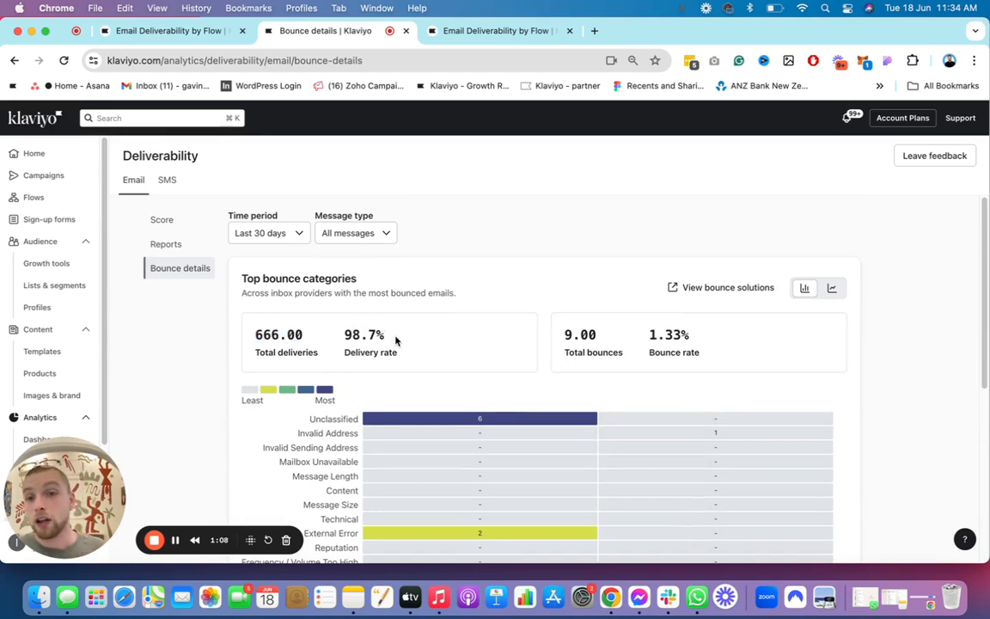
left_click_drag(597, 334, 560, 330)
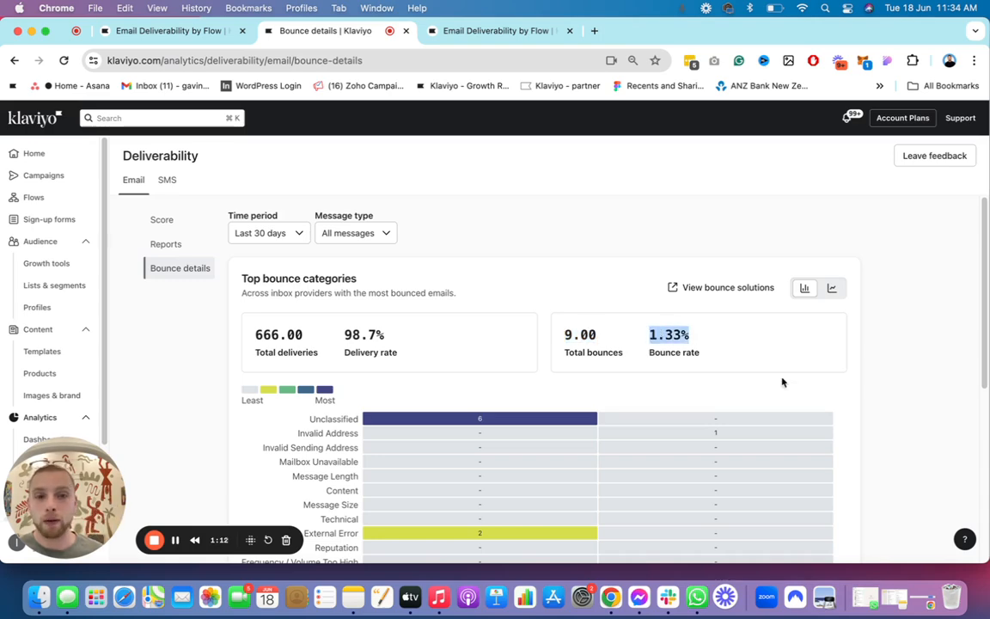
scroll(546, 415, "down", 5)
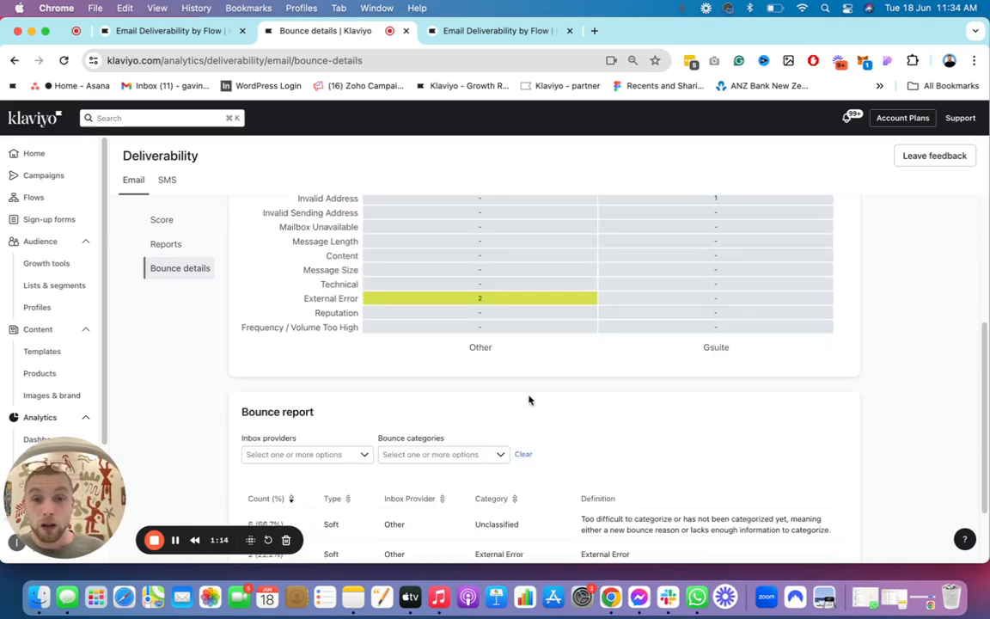
scroll(527, 399, "up", 2)
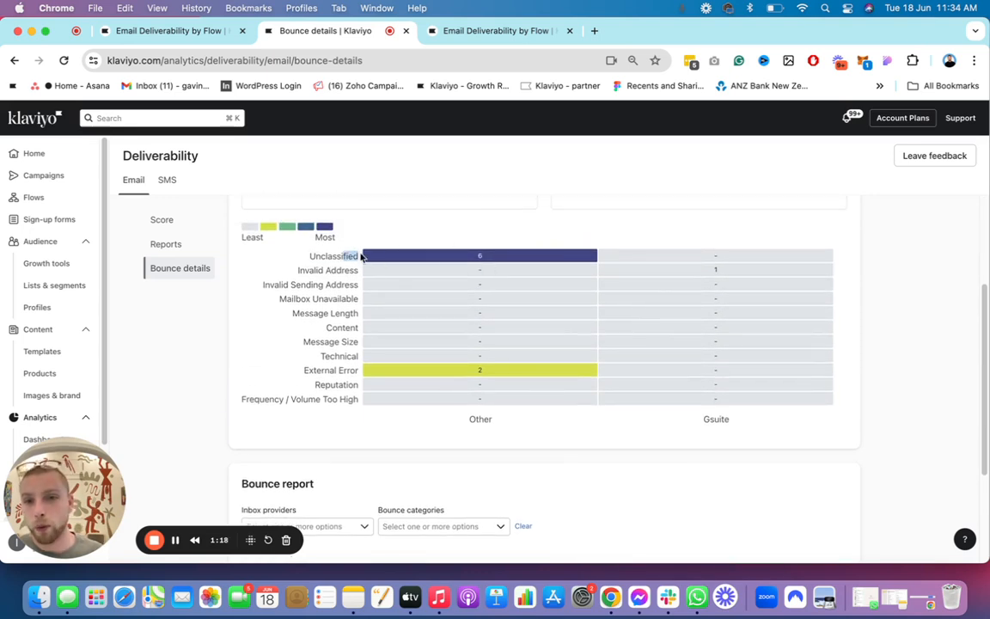
left_click_drag(361, 256, 413, 254)
left_click(478, 255)
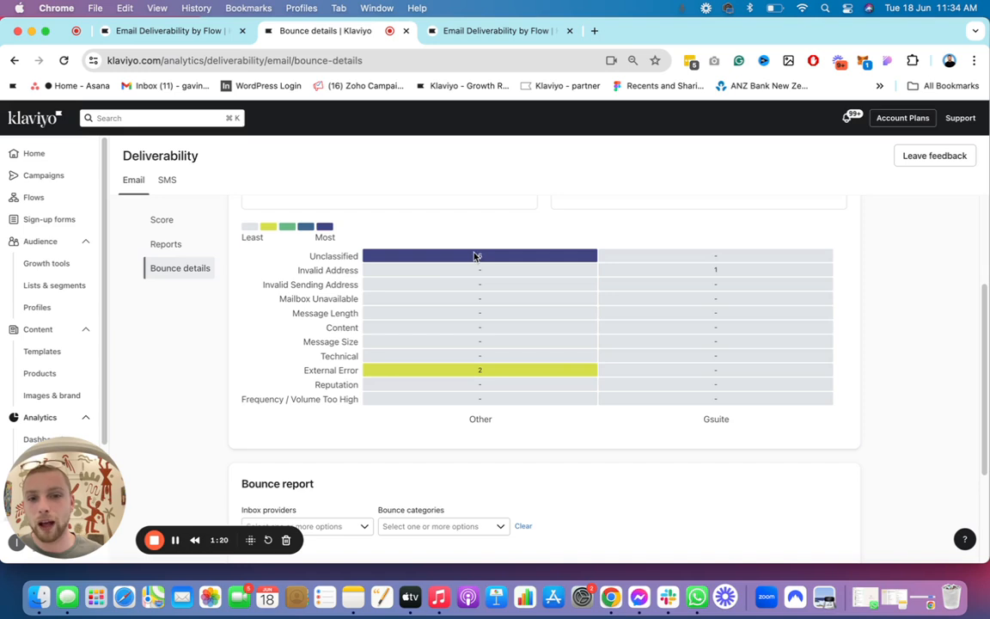
scroll(508, 274, "down", 1)
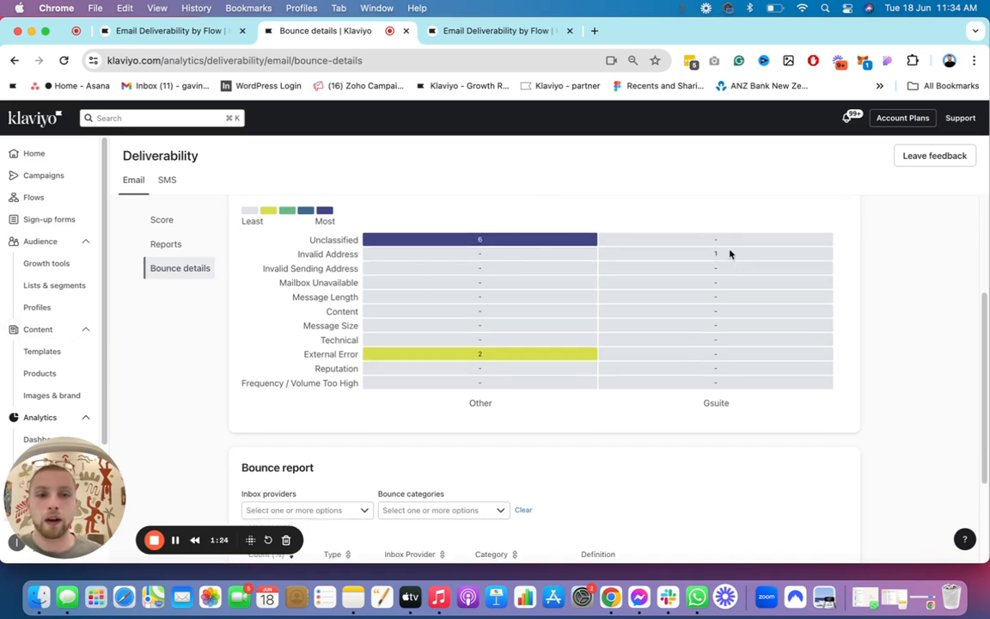
scroll(353, 347, "down", 5)
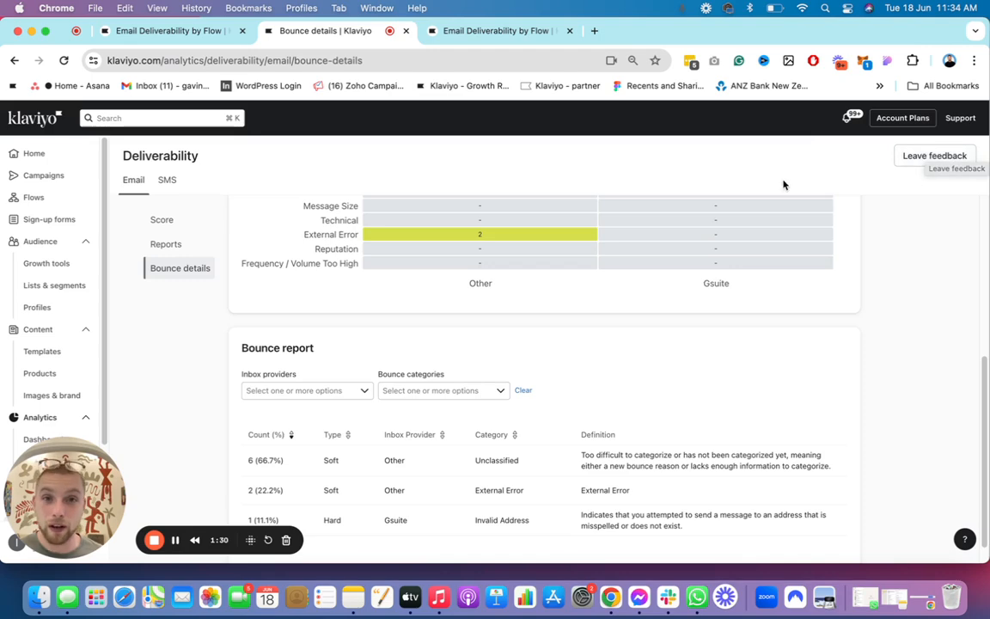
Step: From the flows list, open the flow IB // 10 for $7 Flows (V2) in a separate browser tab
left_click(448, 32)
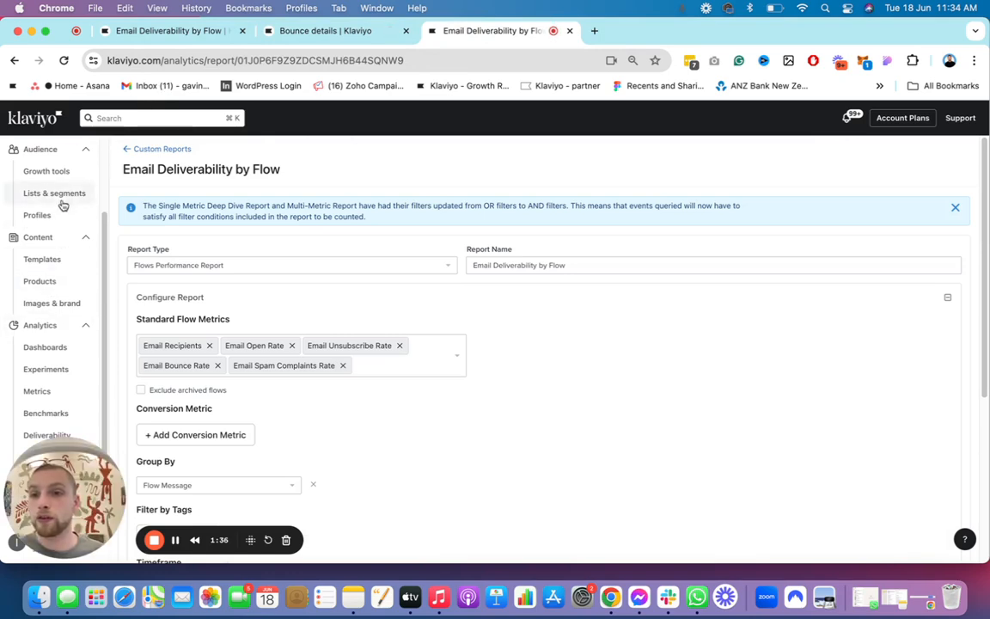
scroll(34, 344, "up", 3)
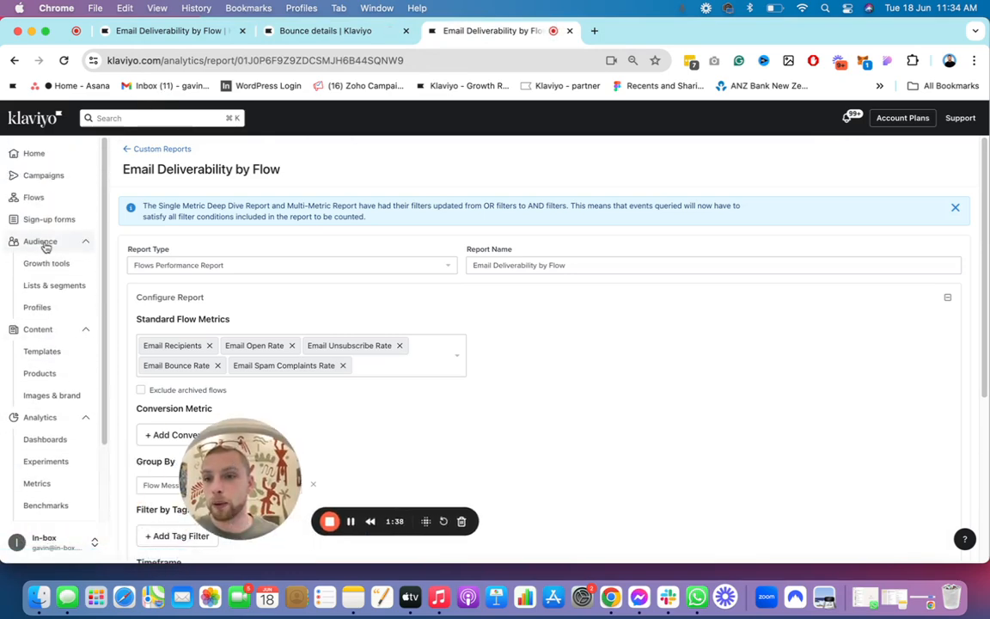
left_click(43, 197)
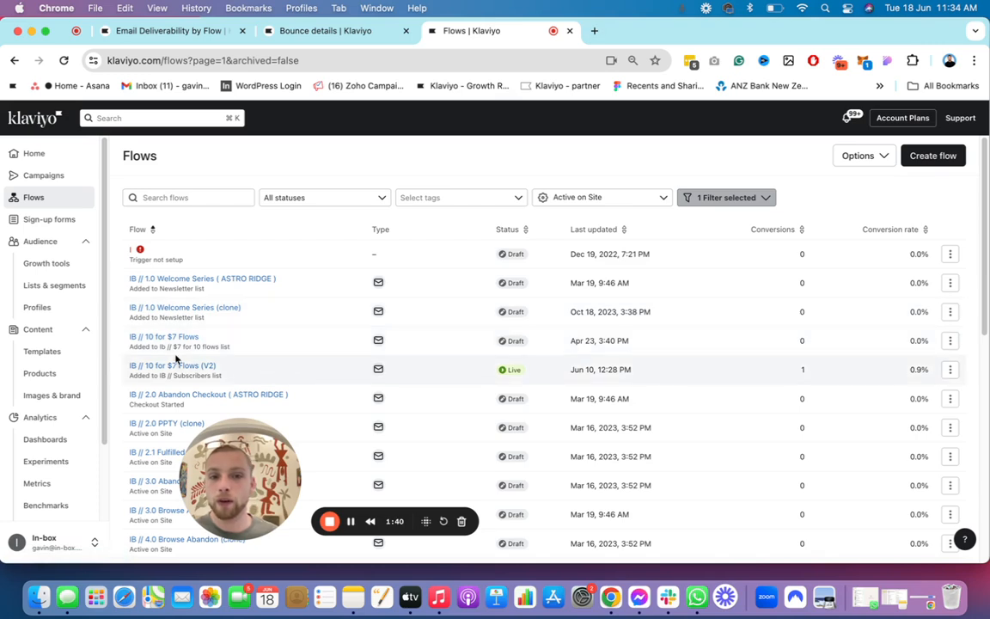
right_click(176, 366)
left_click(290, 319)
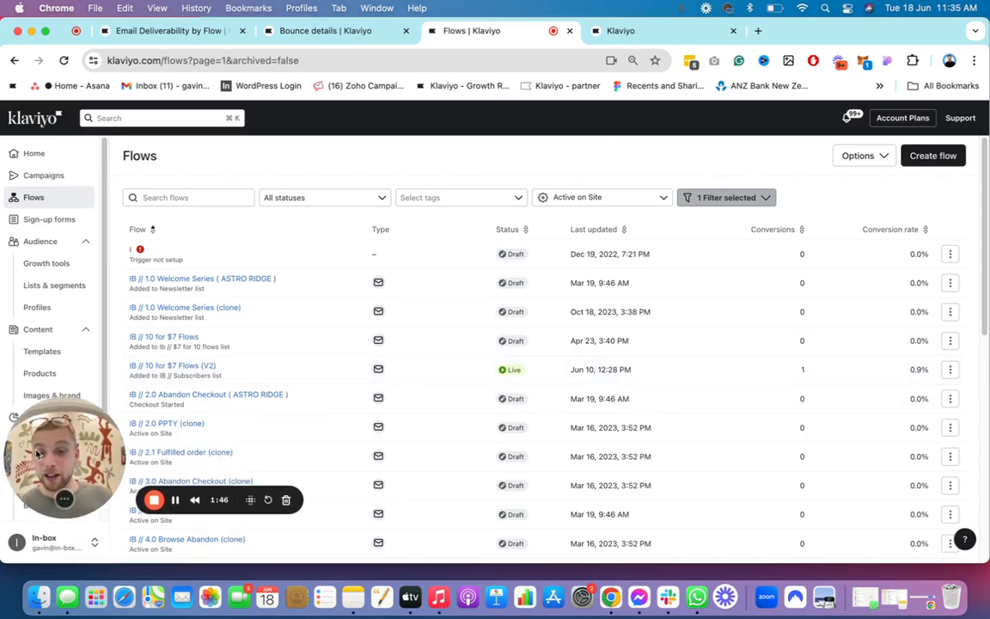
left_click(602, 31)
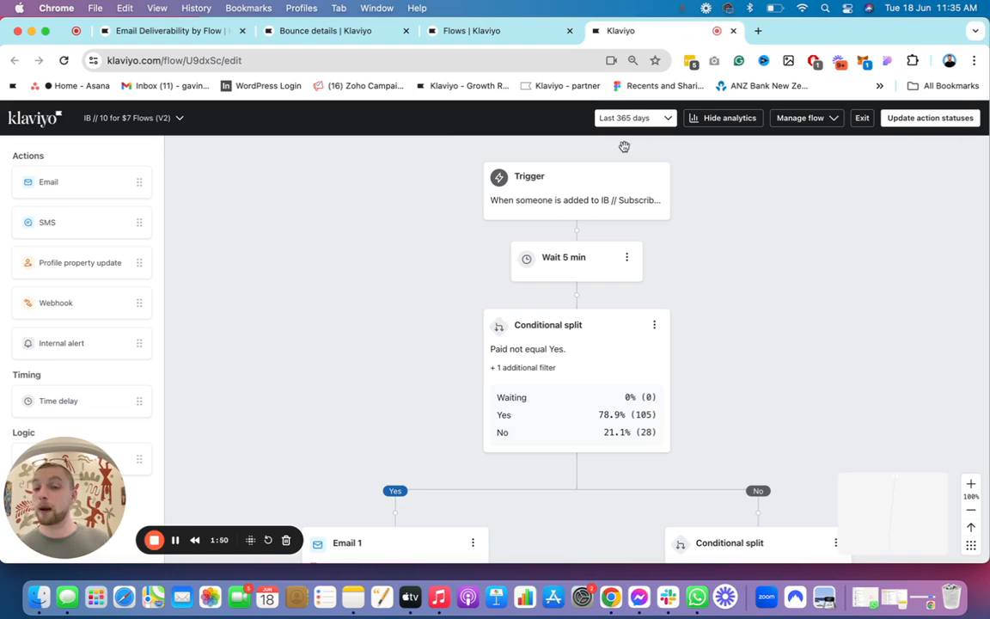
Step: Add a profile filter to the flow's trigger: What someone has done (or not done), Bounced Email zero times in the last 30 days
left_click(617, 199)
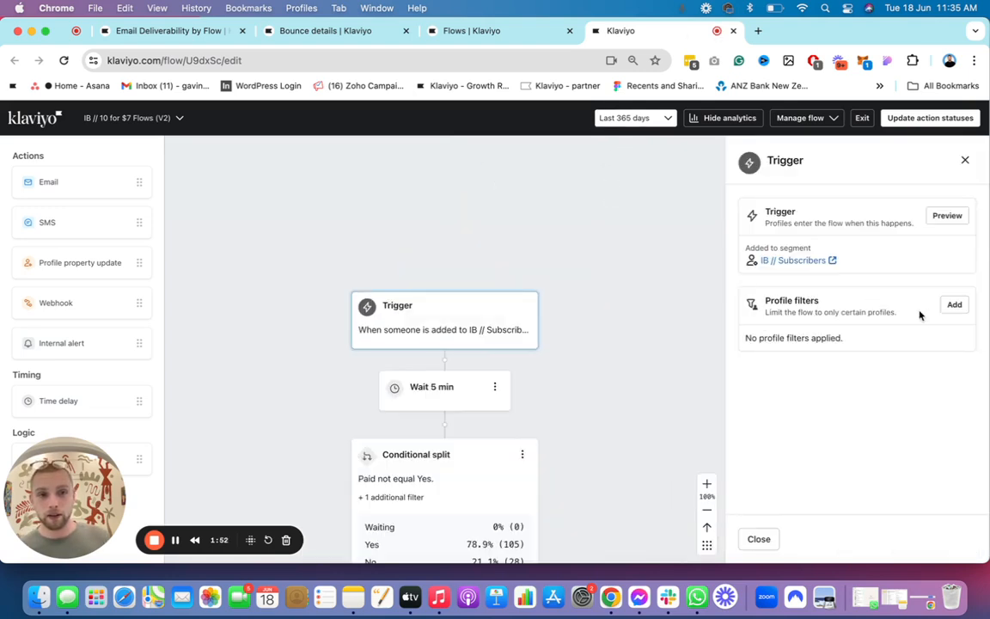
left_click(953, 305)
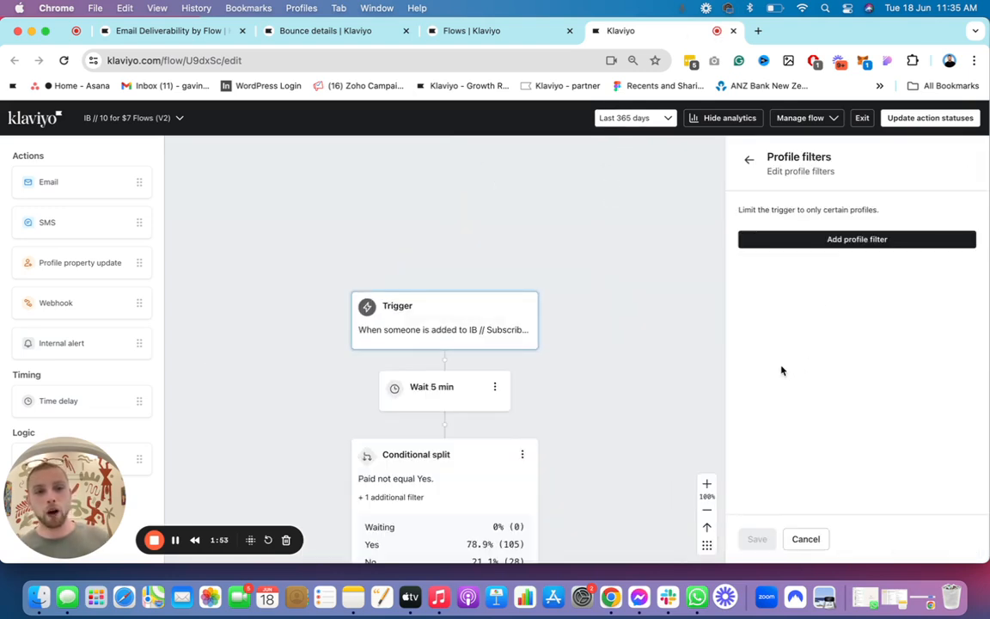
left_click(835, 245)
left_click(800, 245)
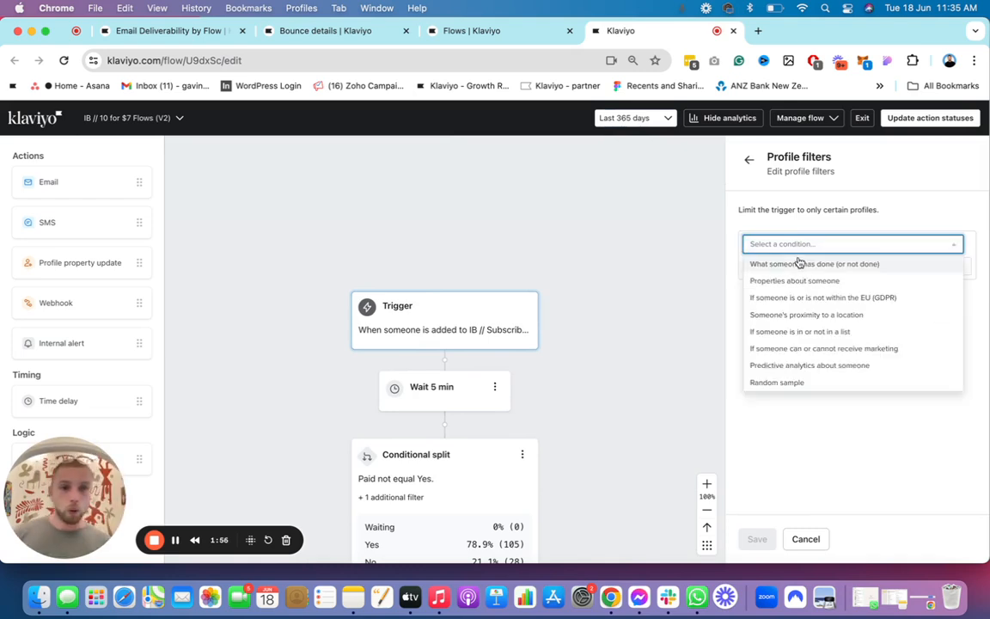
left_click(799, 264)
left_click(829, 267)
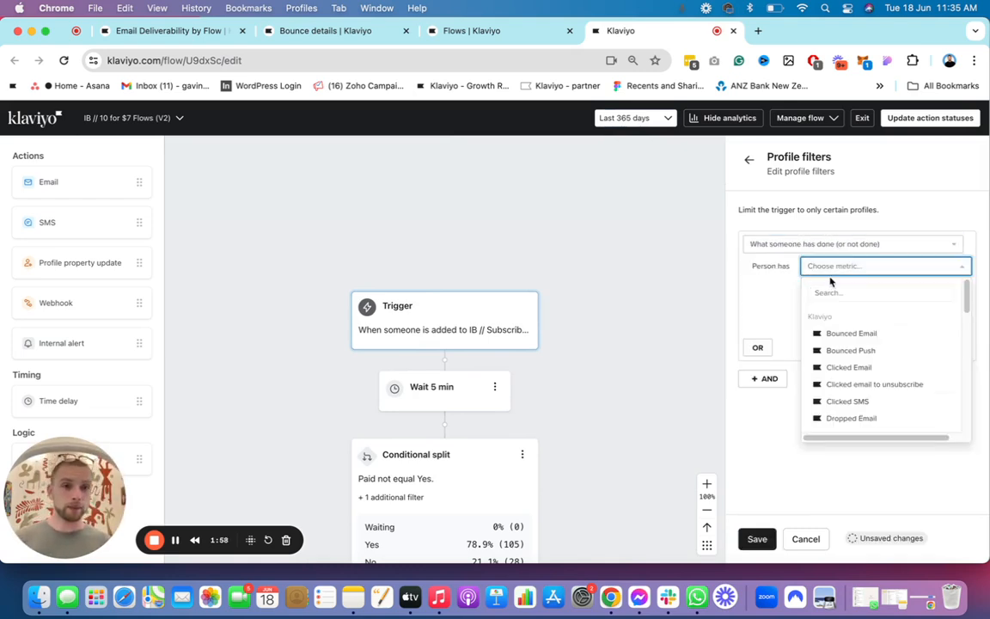
type("bounce")
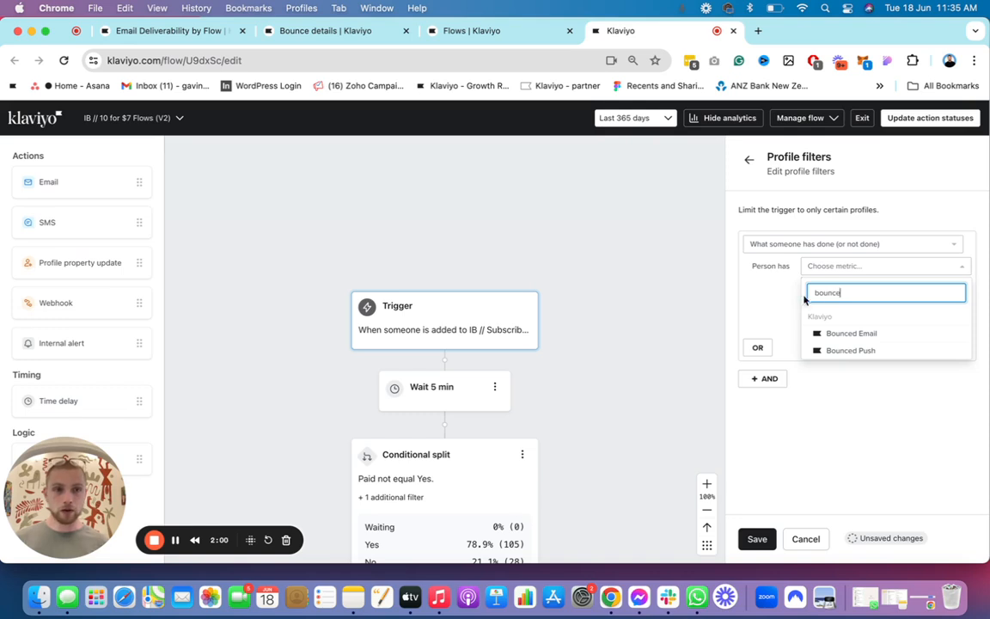
left_click(849, 333)
left_click(855, 287)
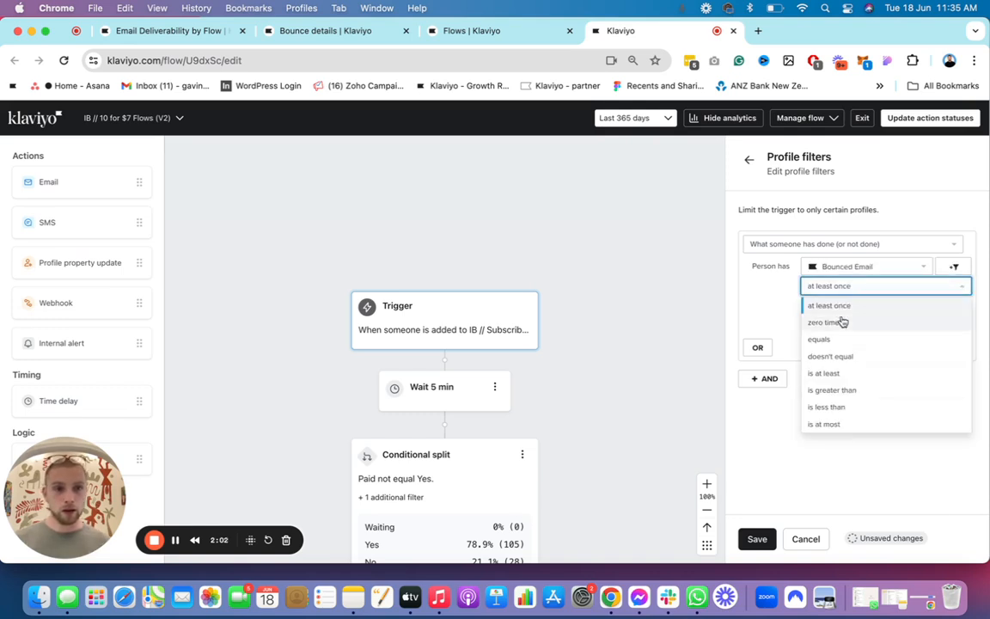
left_click(844, 322)
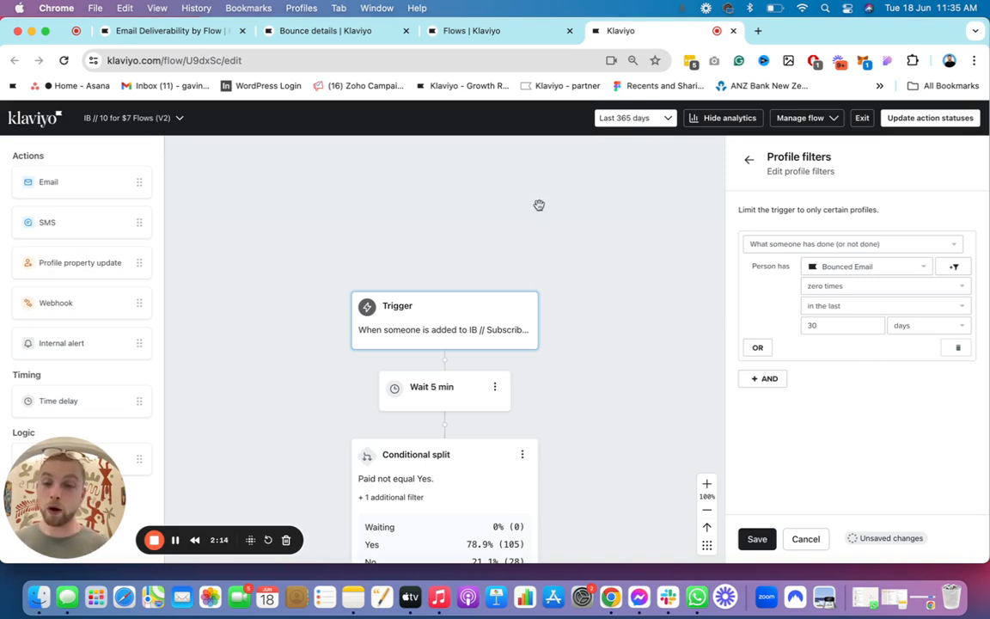
Step: Look over the flow from its trigger through the conditional split down to Email 1
left_click_drag(484, 213, 483, 181)
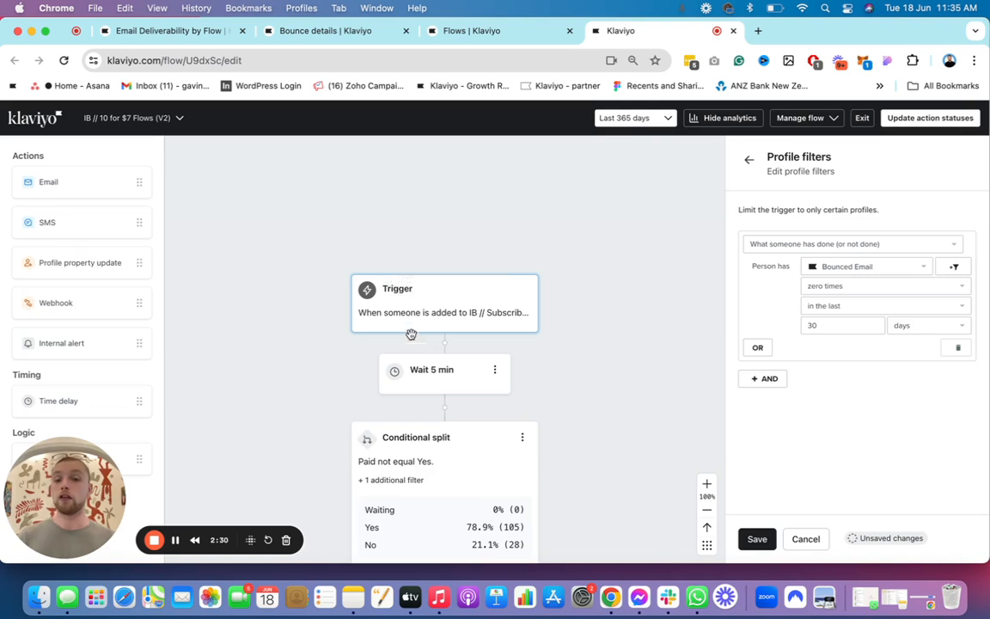
scroll(411, 334, "down", 5)
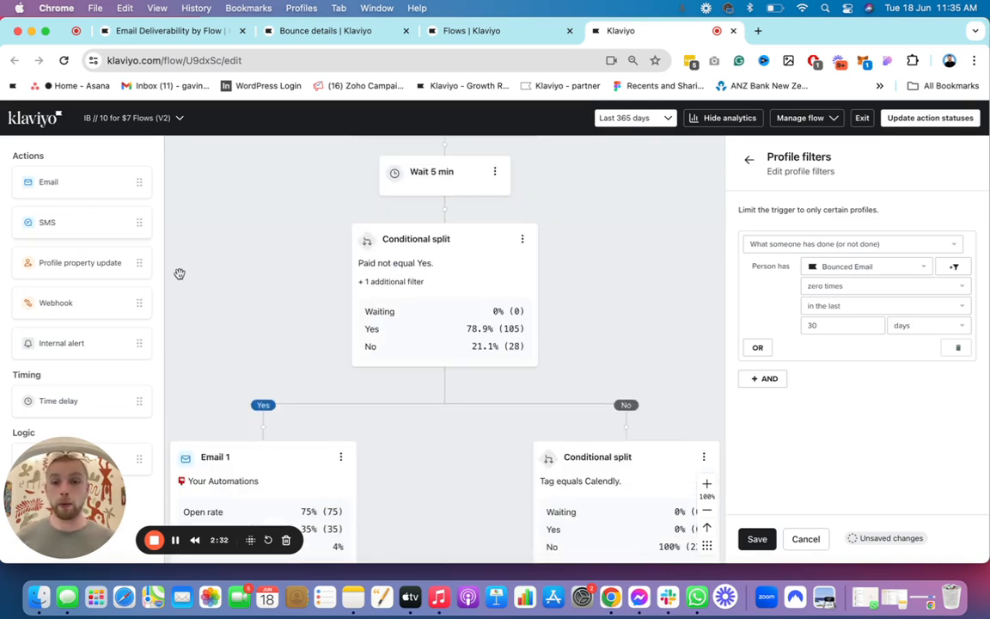
left_click_drag(360, 375, 513, 272)
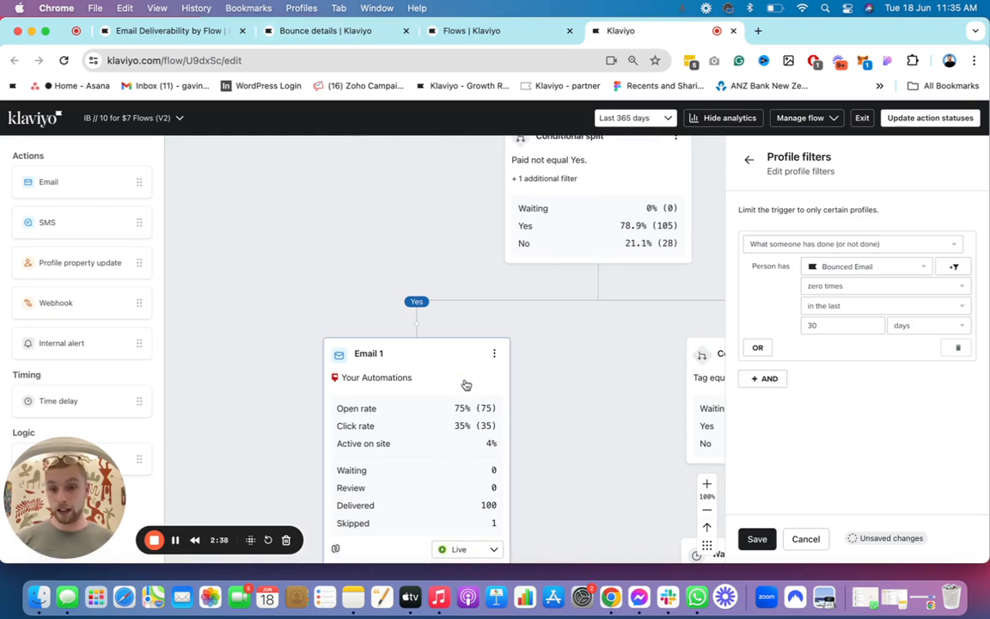
left_click_drag(578, 276, 425, 489)
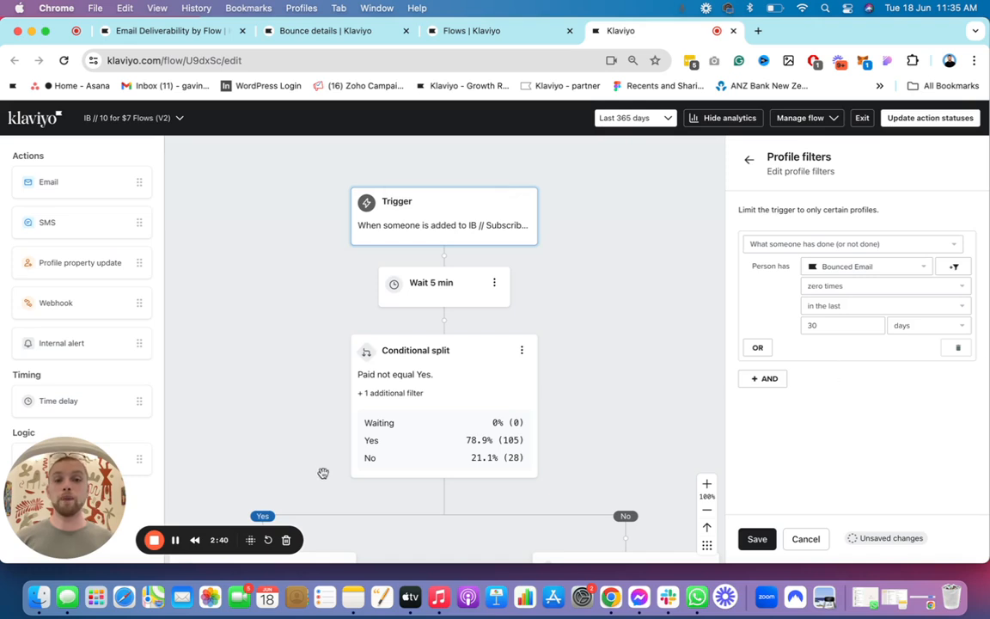
left_click_drag(338, 470, 417, 408)
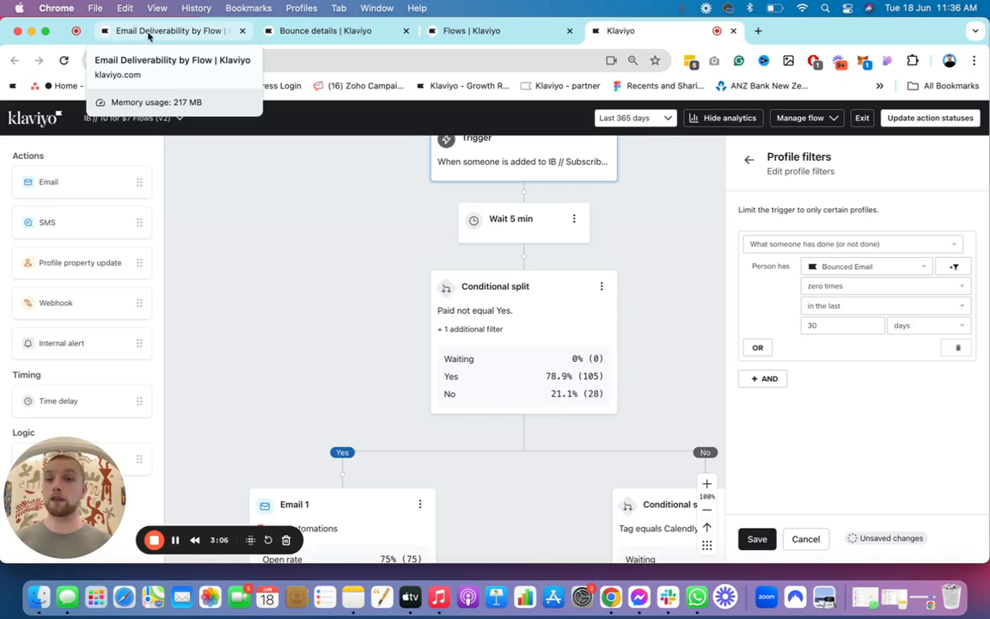
Step: Create a custom report from the library's Email Deliverability by Flow template
left_click(159, 31)
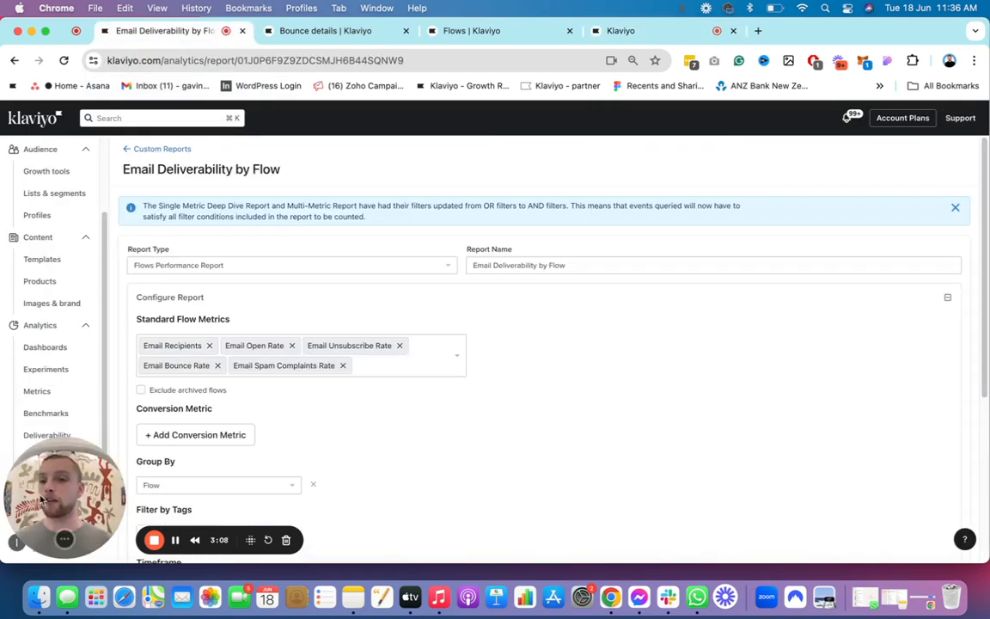
left_click(43, 457)
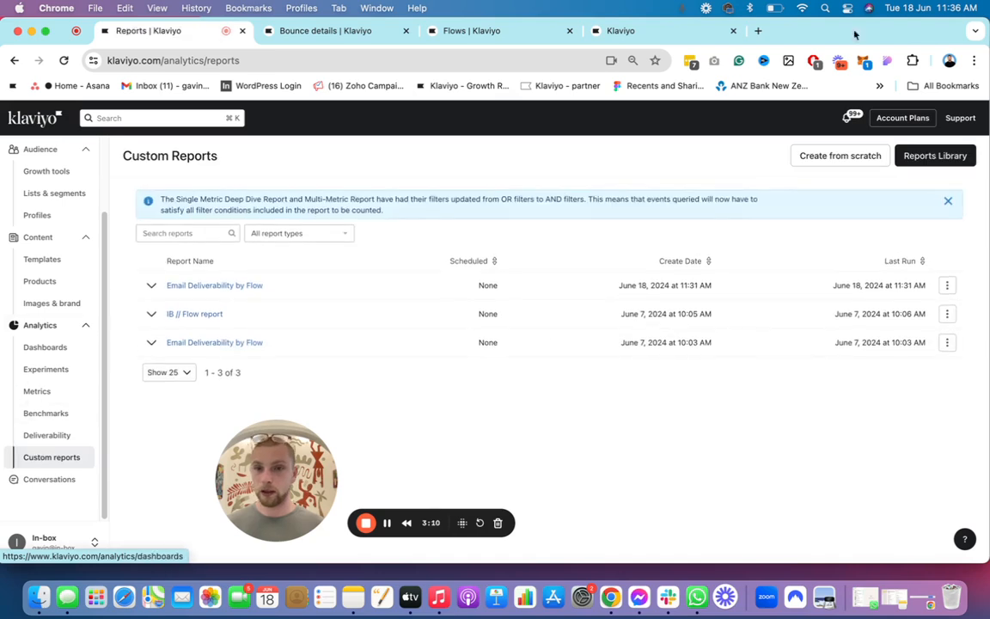
left_click(955, 156)
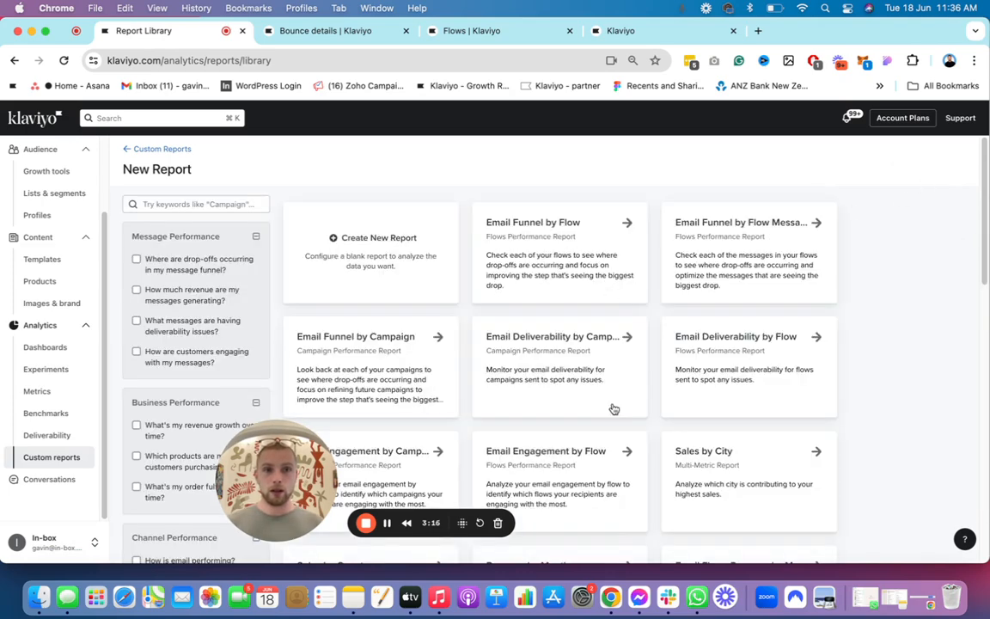
left_click(741, 354)
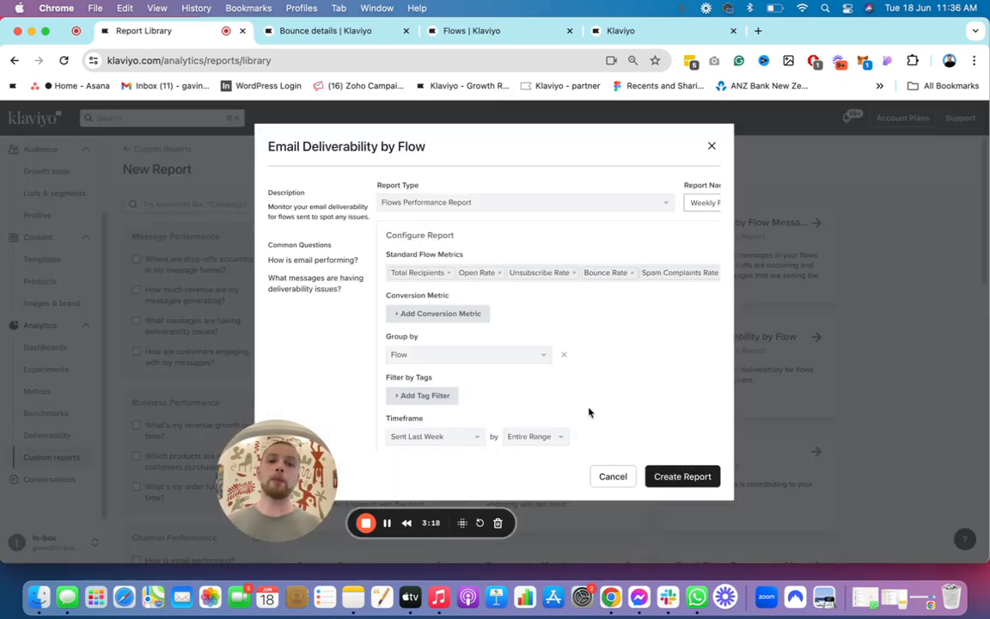
left_click_drag(262, 477, 89, 494)
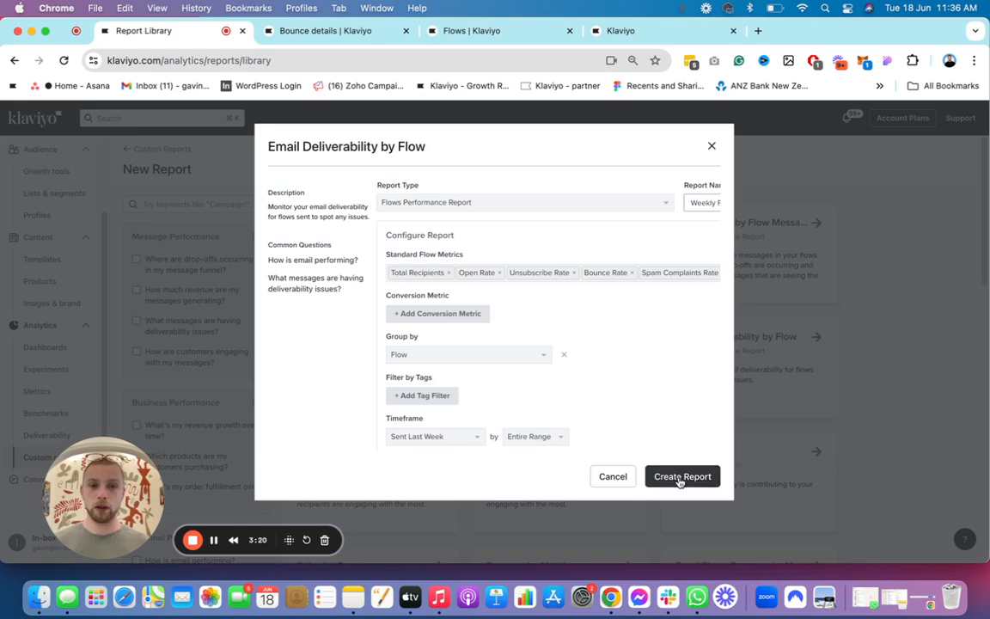
left_click(711, 477)
Step: Set the report's timeframe to Sent in Last 365 Days, then save and run it
scroll(223, 301, "down", 5)
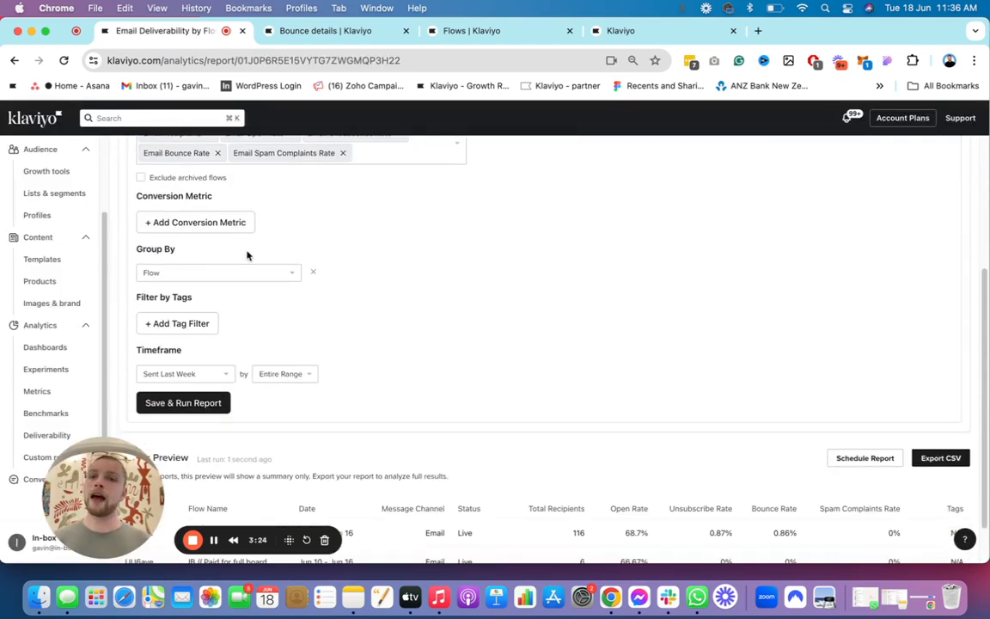
scroll(247, 256, "up", 1)
left_click(202, 379)
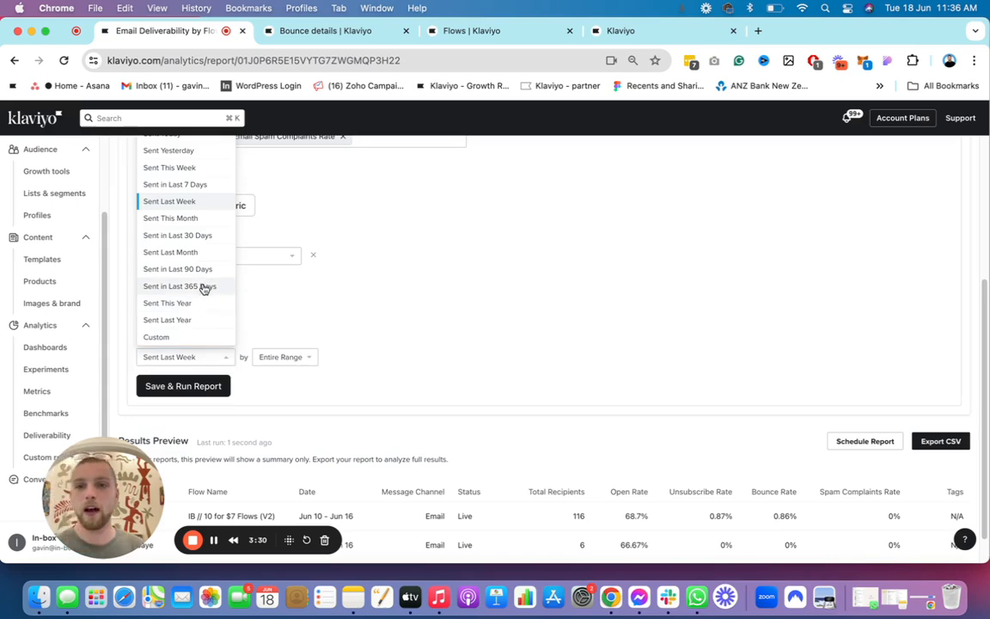
left_click(202, 286)
scroll(343, 301, "up", 1)
scroll(239, 263, "up", 2)
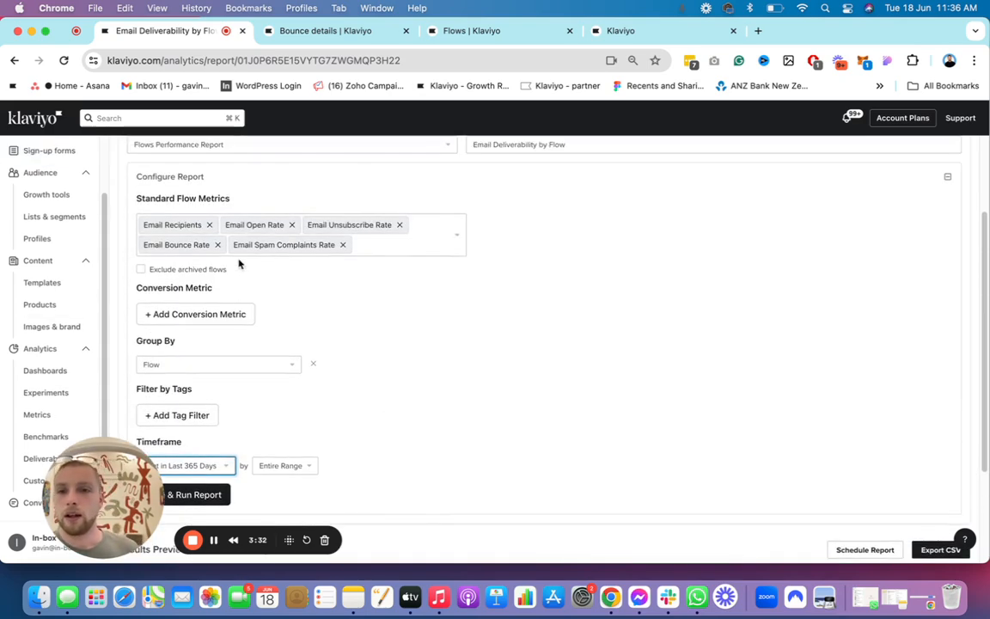
scroll(393, 325, "down", 3)
left_click(186, 360)
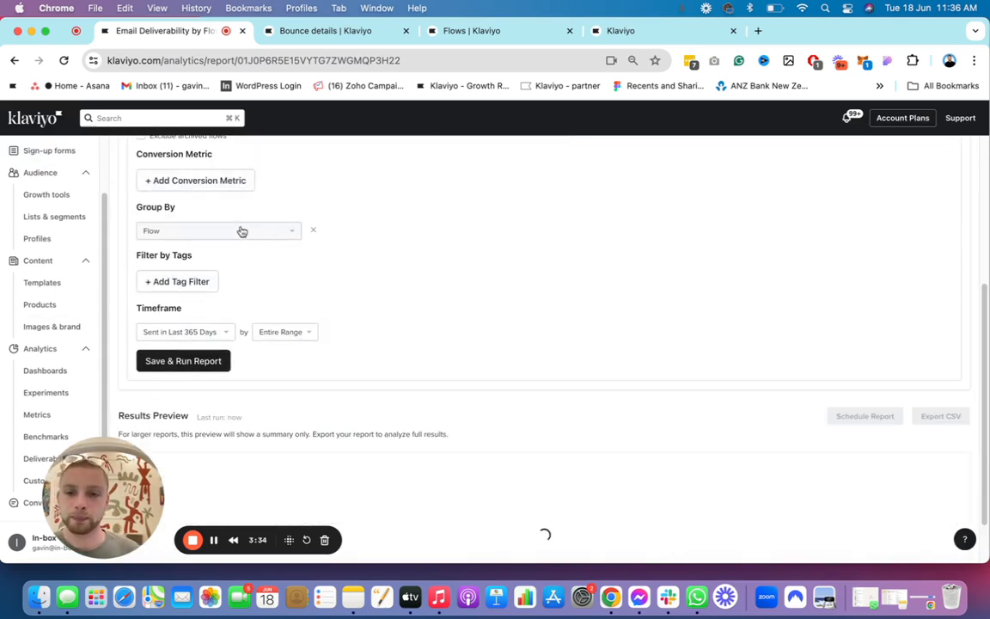
Step: Examine the bounce rates per flow in the report results, especially the row for IB // 10 for $7 Flows (V2)
scroll(431, 372, "down", 1)
scroll(225, 370, "up", 1)
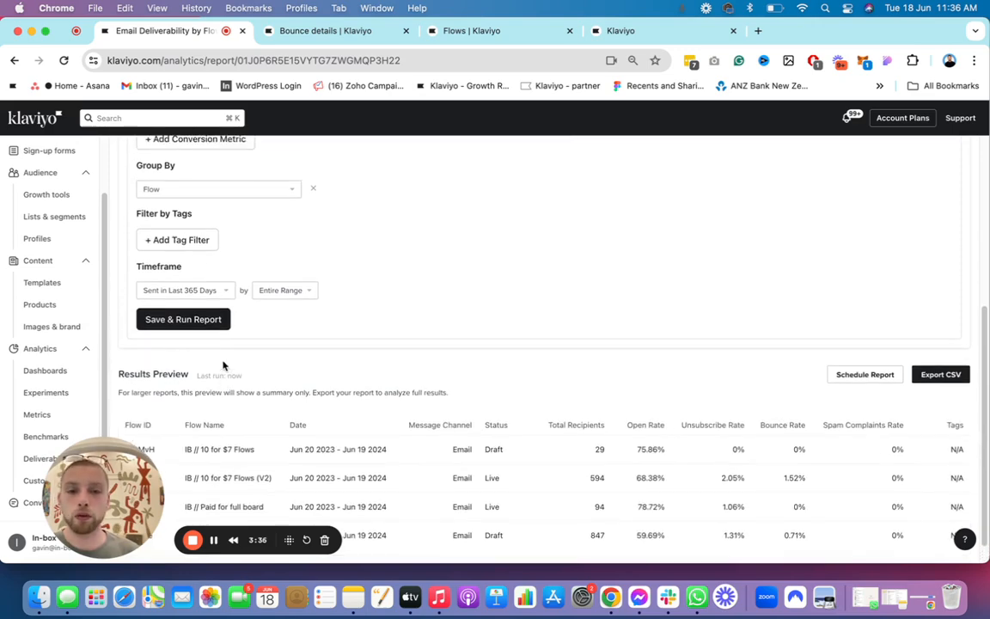
scroll(230, 358, "down", 1)
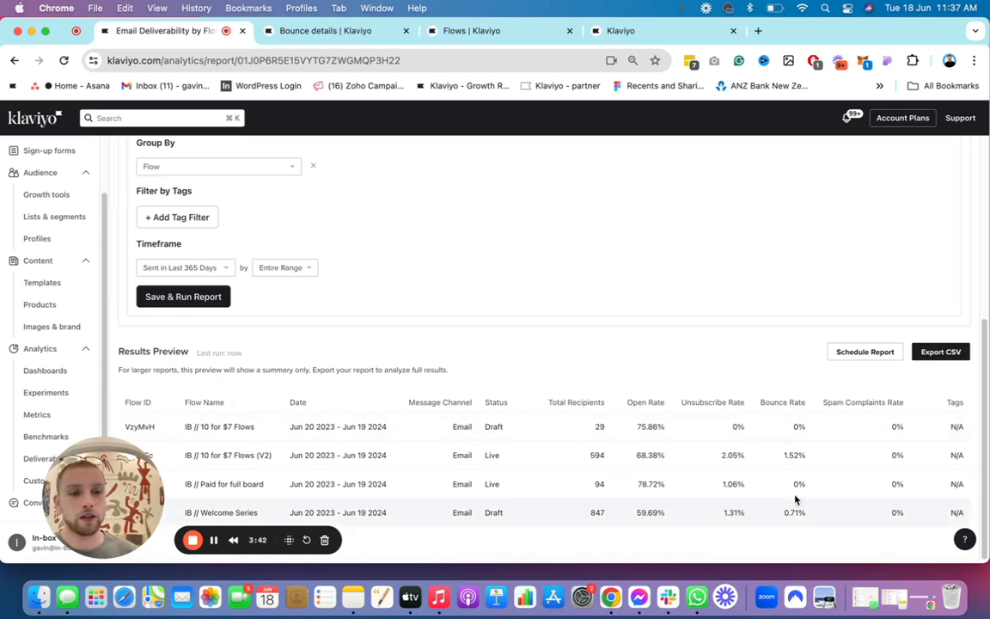
left_click_drag(273, 455, 186, 457)
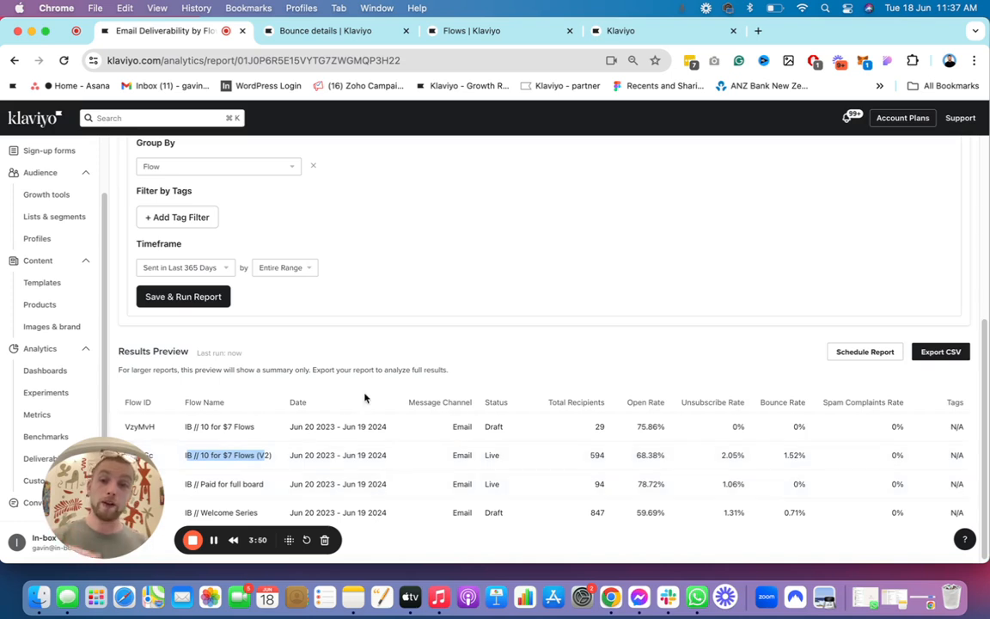
scroll(367, 378, "up", 1)
scroll(367, 383, "down", 1)
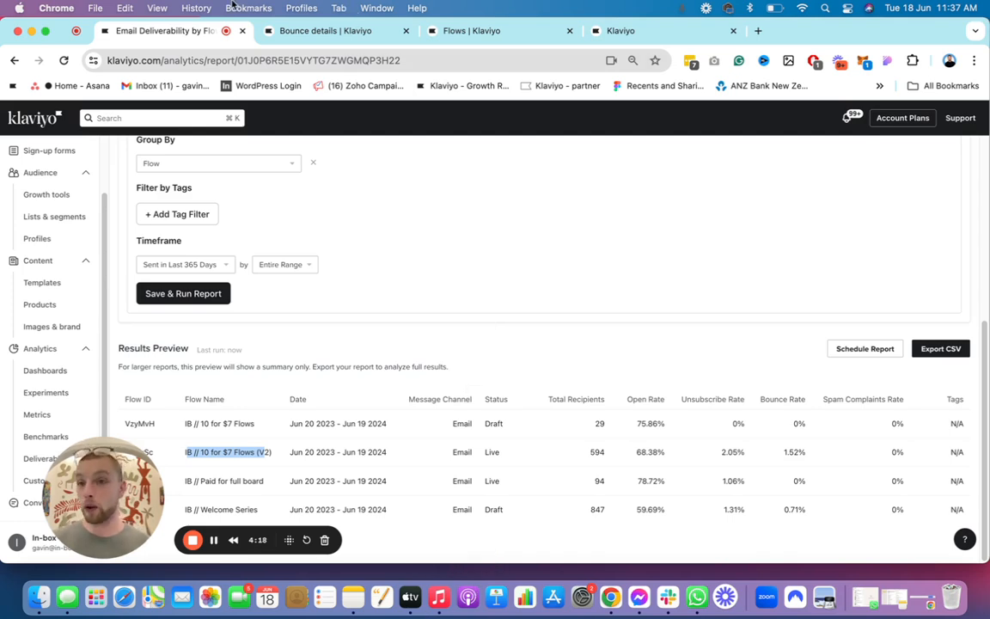
left_click_drag(140, 484, 269, 401)
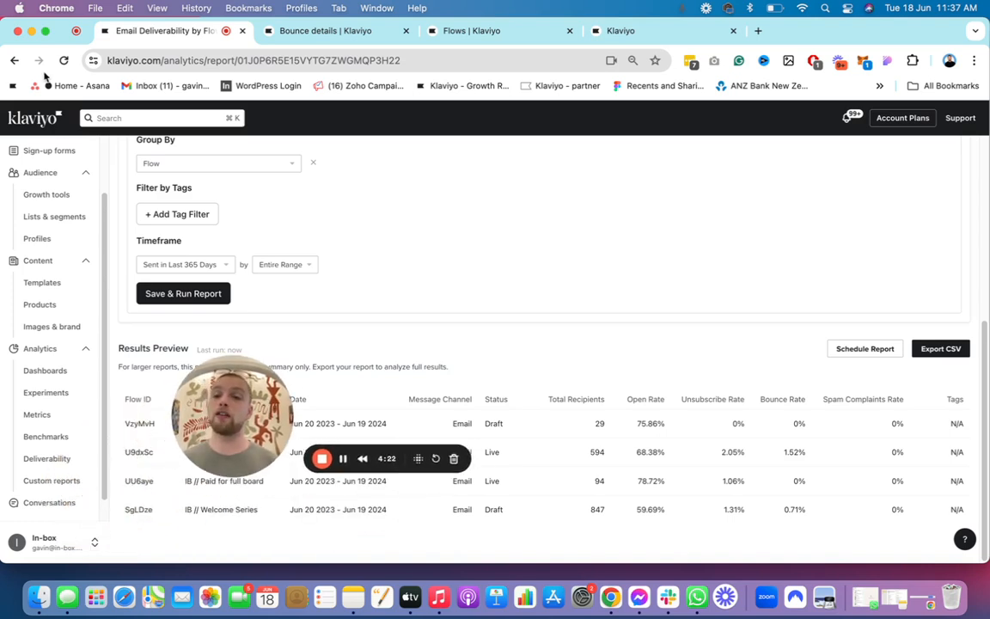
left_click_drag(217, 417, 69, 478)
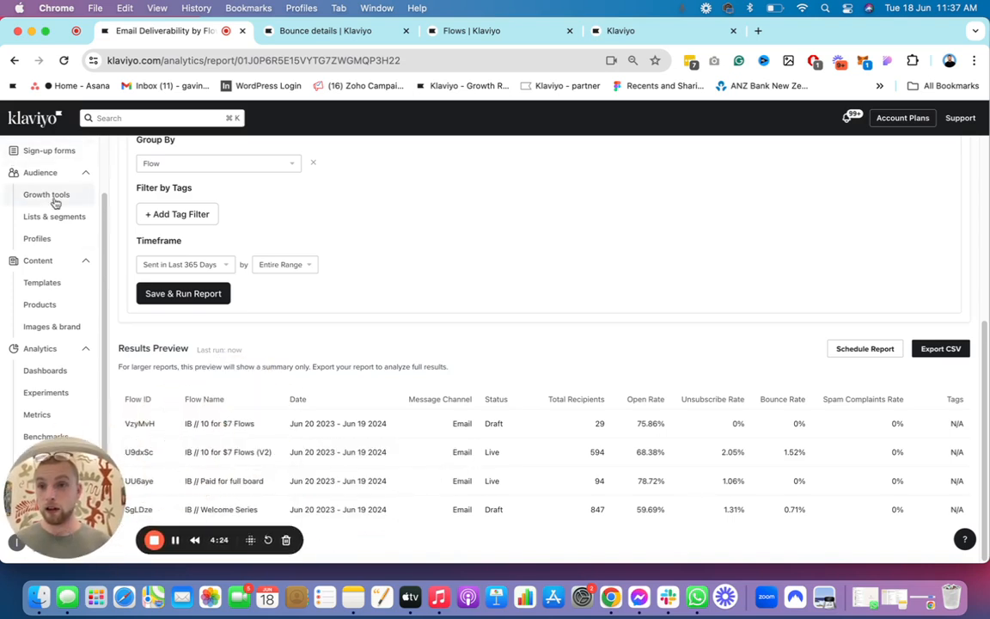
Step: Start a new segment in Lists & segments and name it IB // Bounced at least once in the last 30 days (EXCLUDE)
left_click(71, 219)
left_click(928, 155)
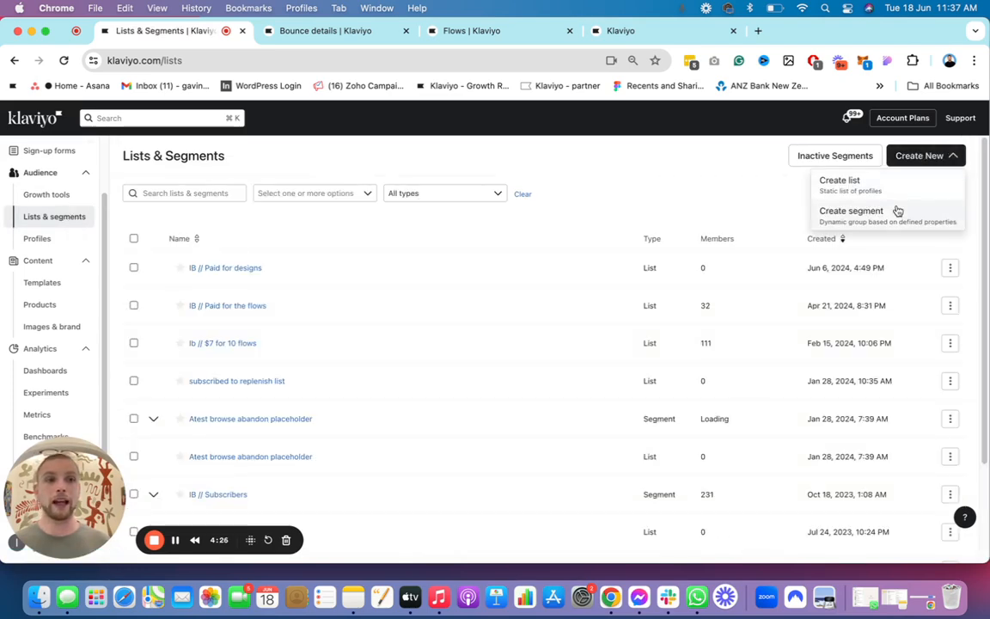
left_click(891, 211)
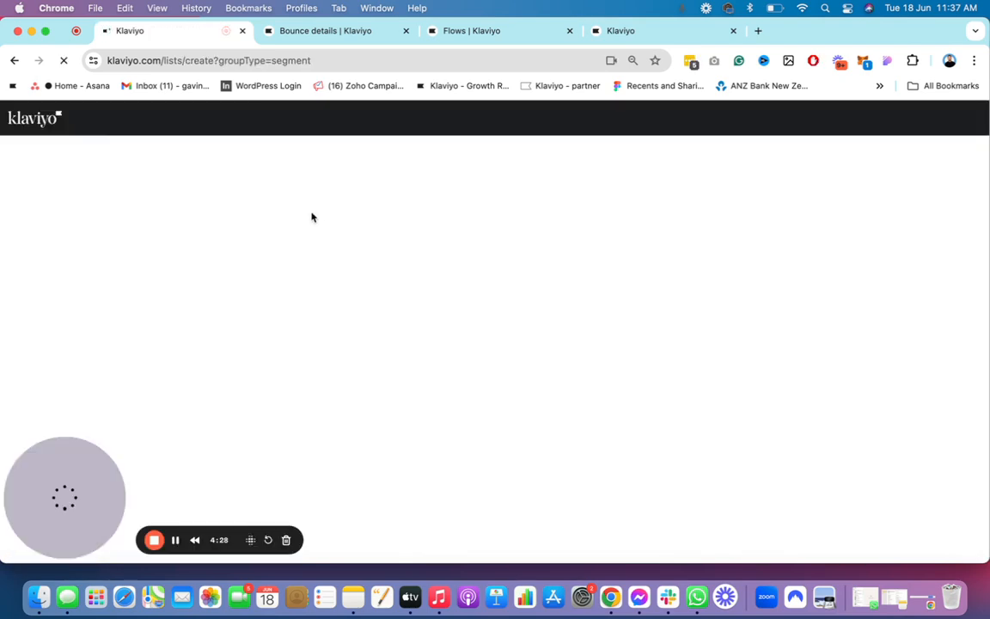
left_click(259, 285)
type("IB // Co")
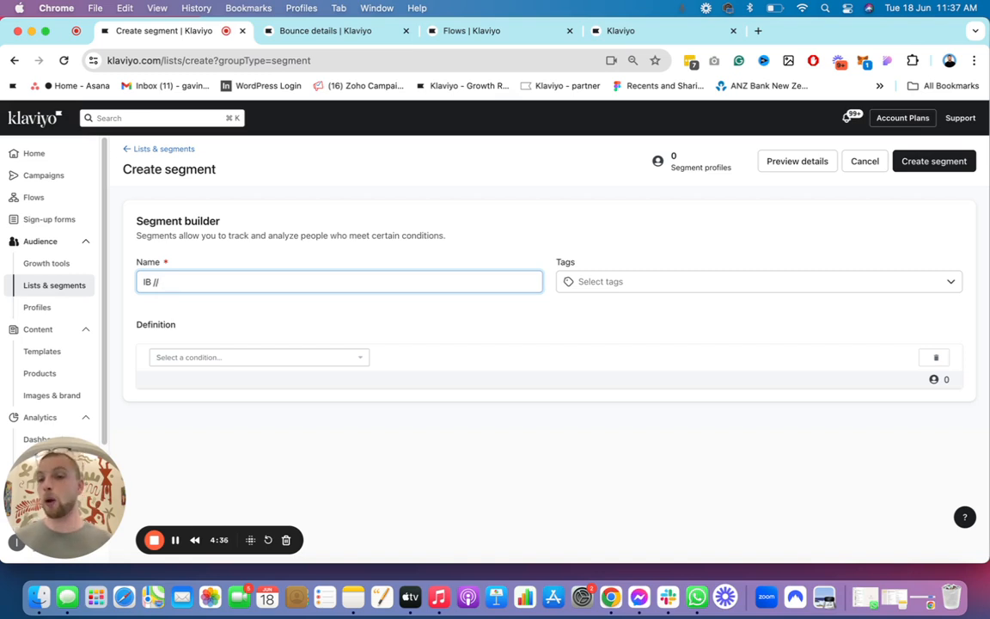
left_click_drag(170, 280, 106, 287)
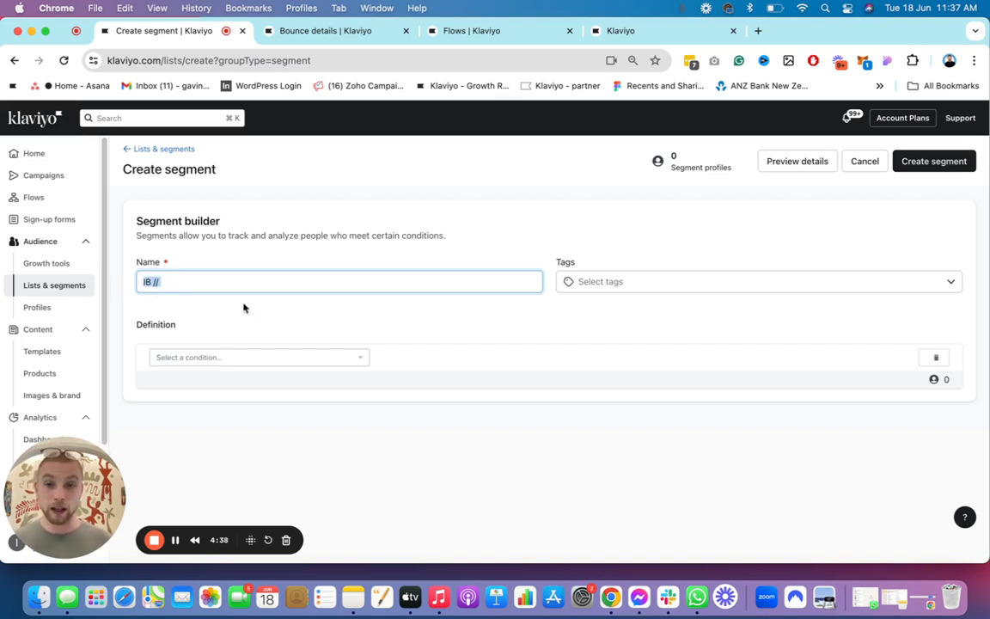
left_click(217, 273)
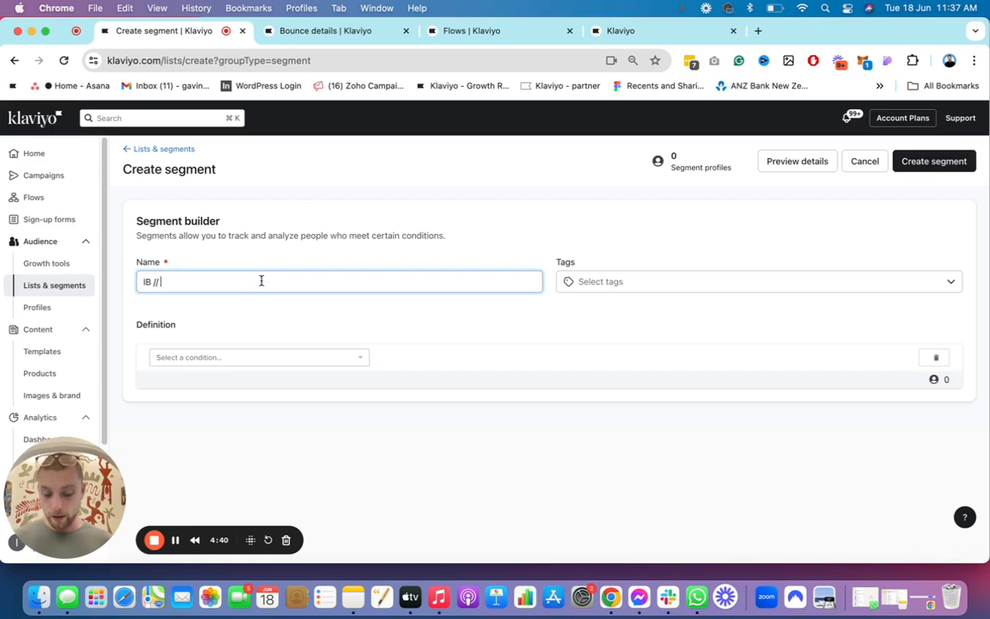
type("Bo")
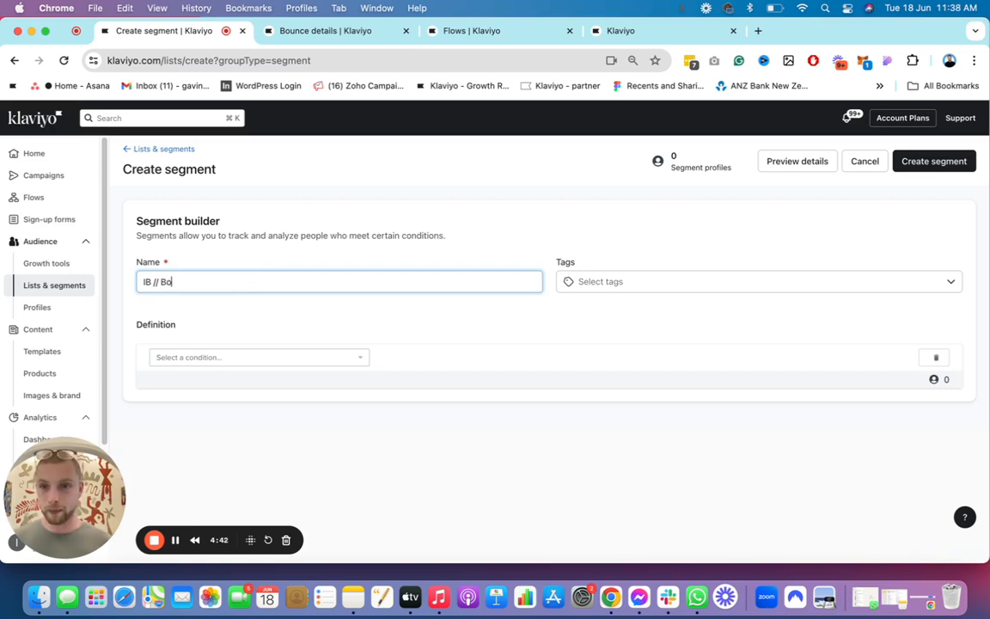
type("unced at leas")
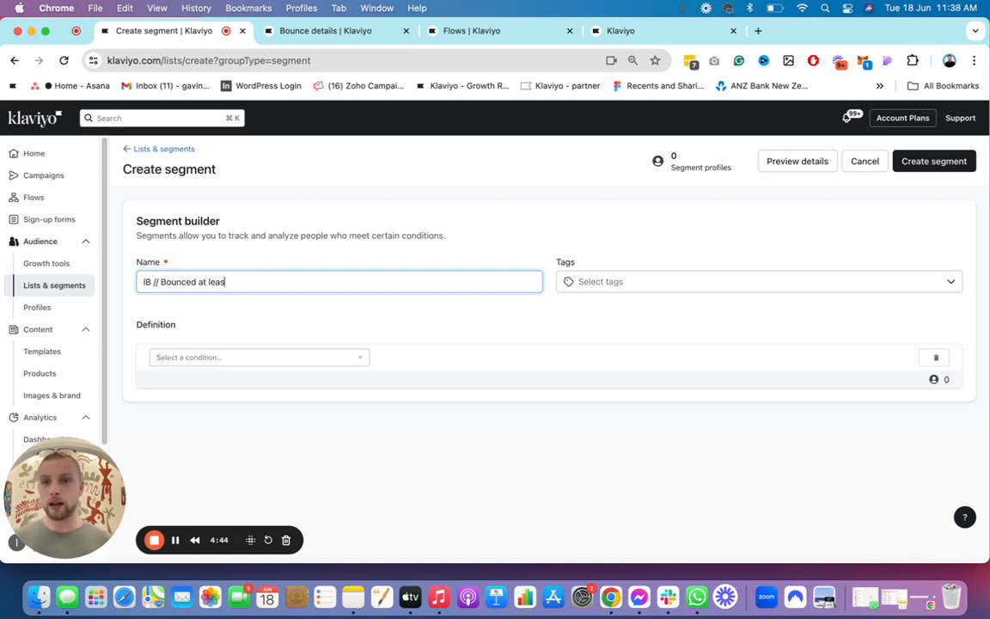
type("t once in the")
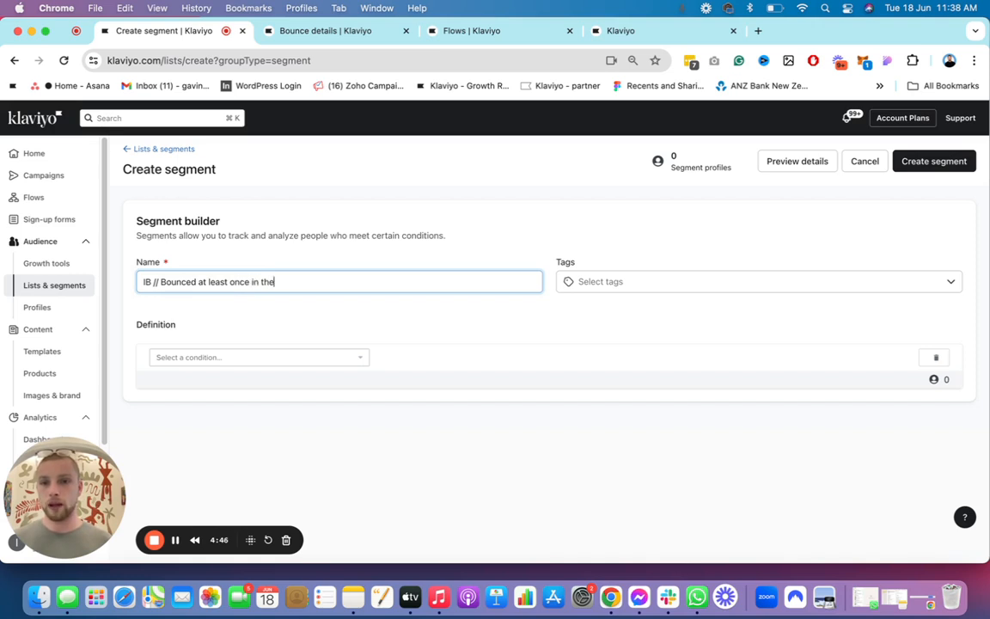
type(" last 30 days ")
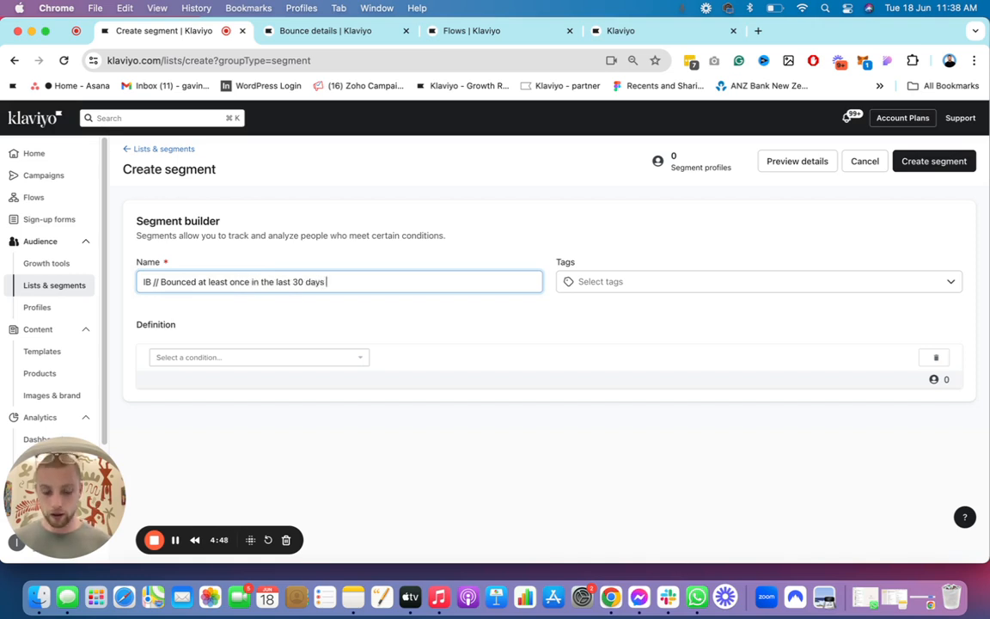
type("(EXCLUDE")
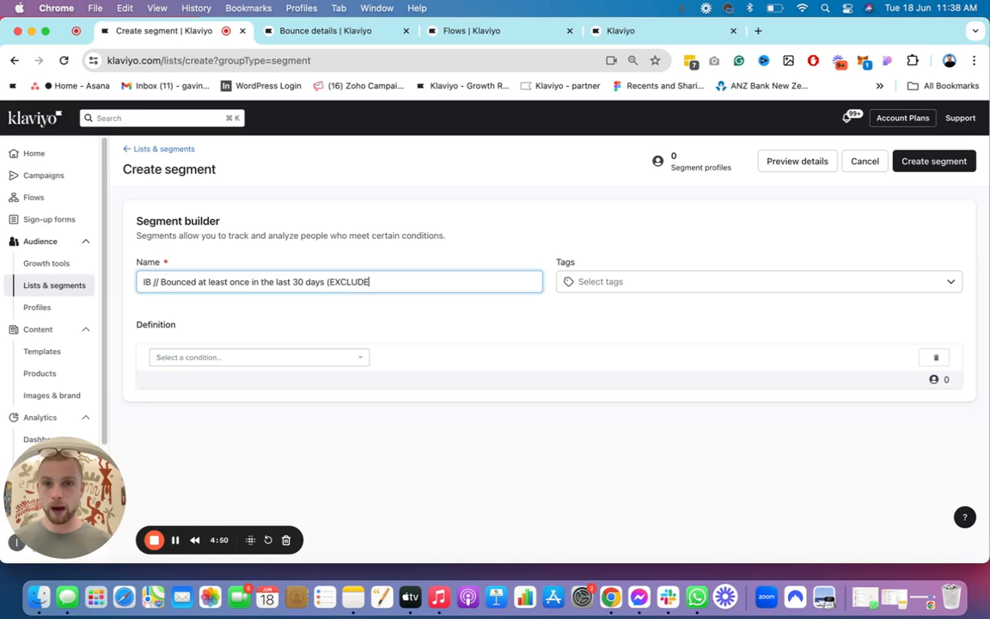
Step: Define the segment as What someone has done (or not done), Bounced Email at least once in the last 30 days, and create it
left_click(283, 358)
left_click(275, 377)
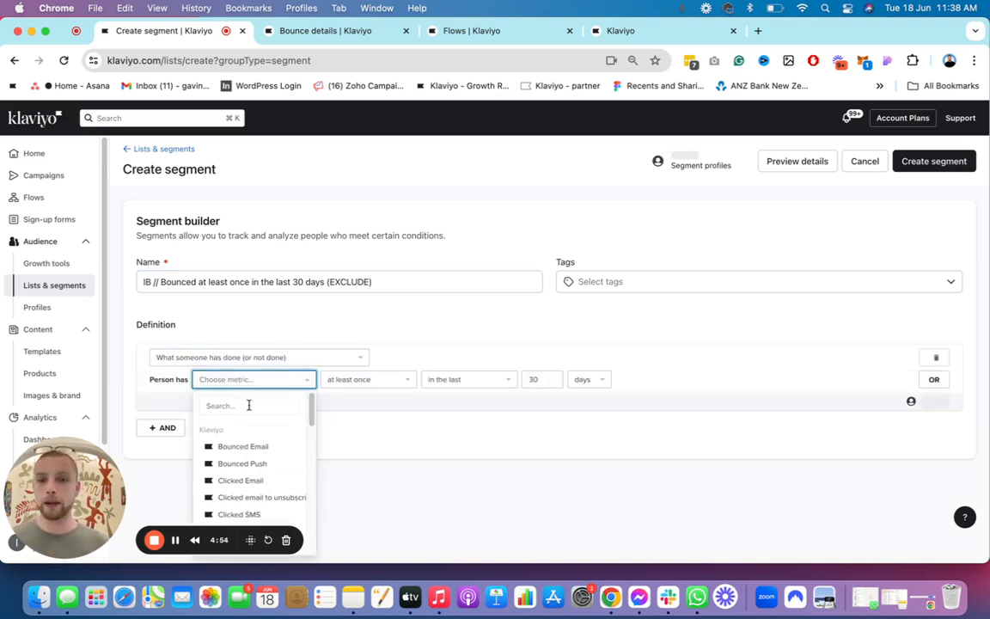
left_click(274, 448)
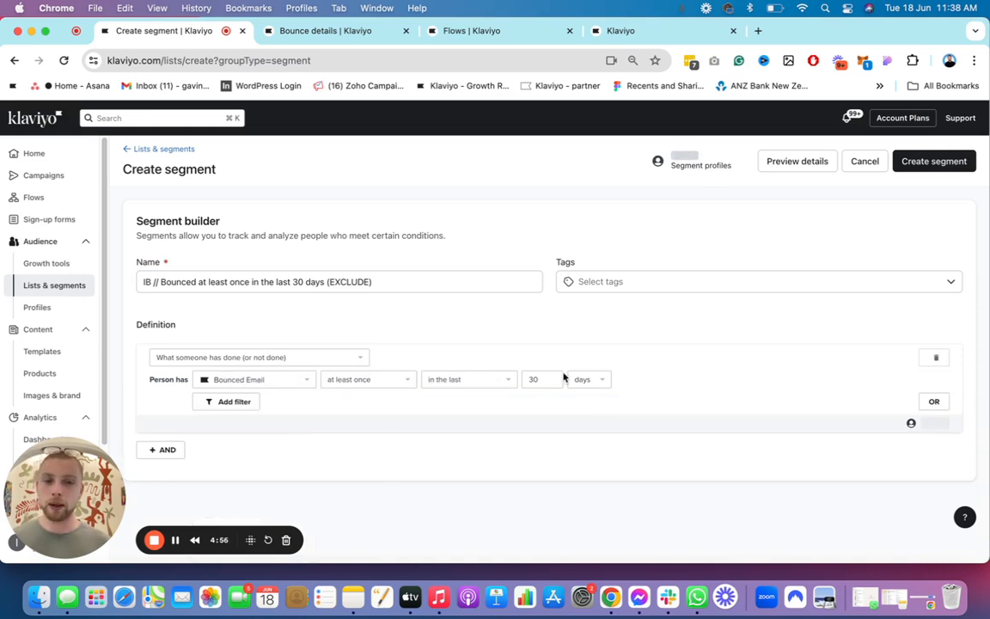
left_click(480, 281)
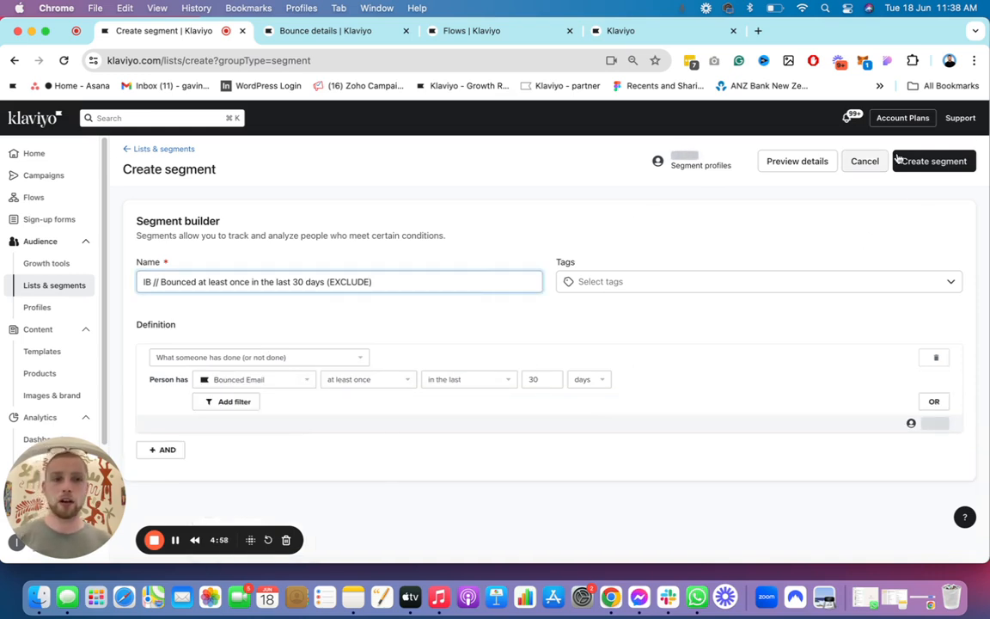
left_click(923, 164)
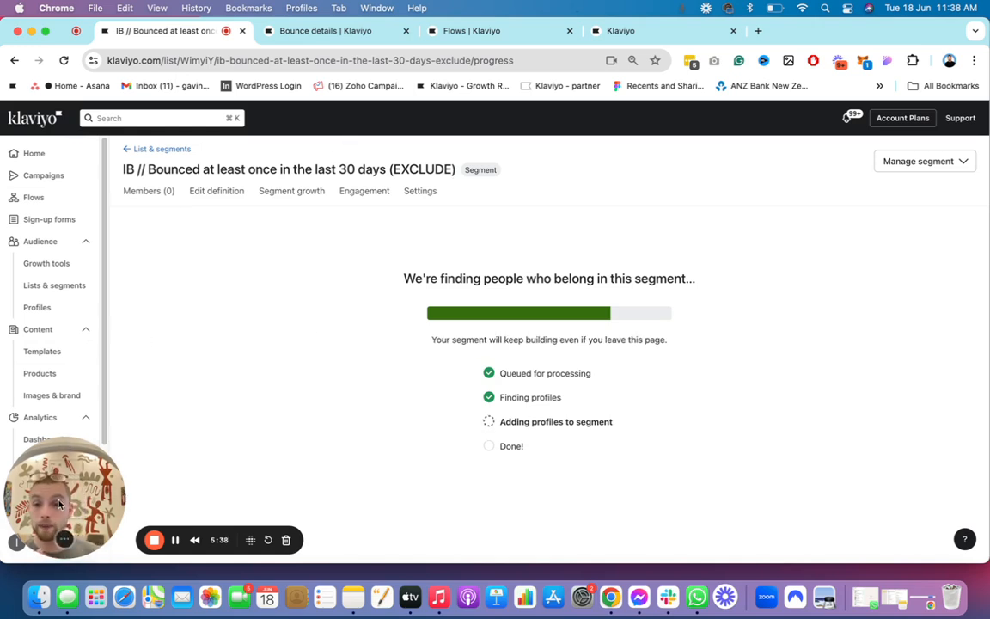
Step: Return from the segment's member list to the account's home page
left_click_drag(60, 496, 180, 432)
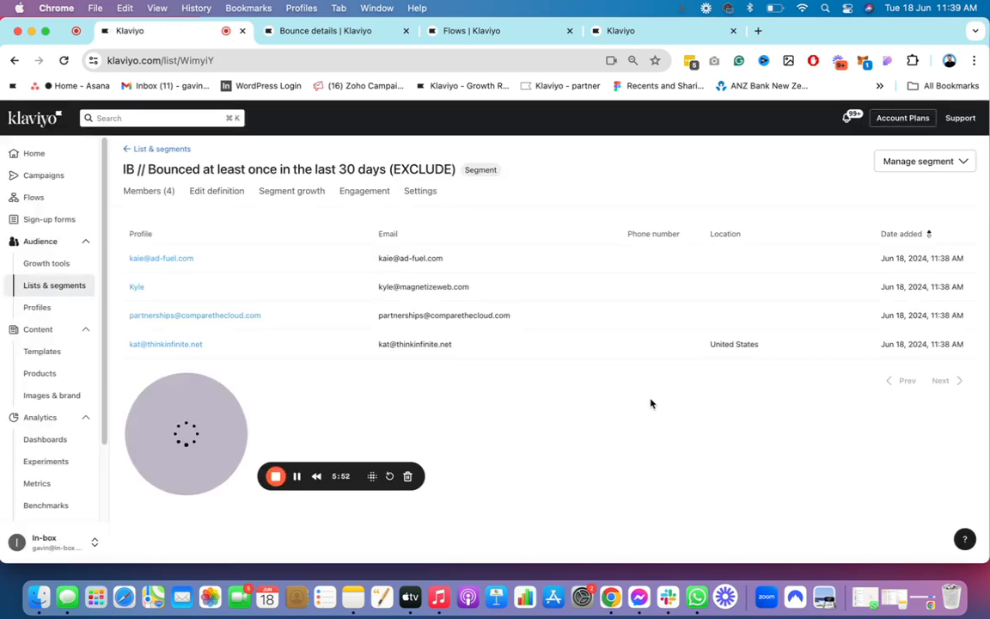
left_click_drag(202, 449, 148, 433)
left_click(31, 153)
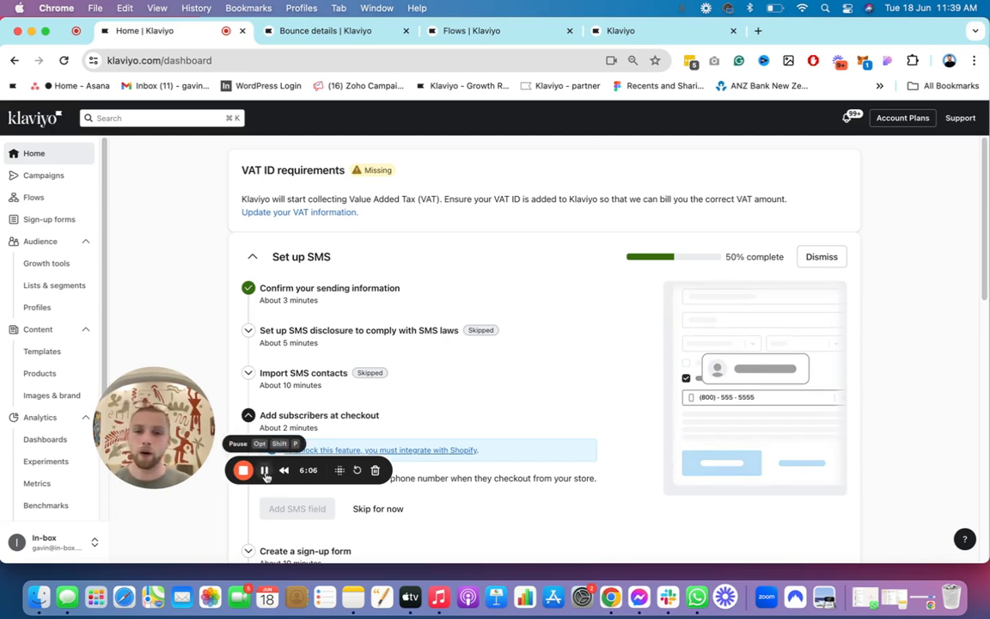
left_click(264, 470)
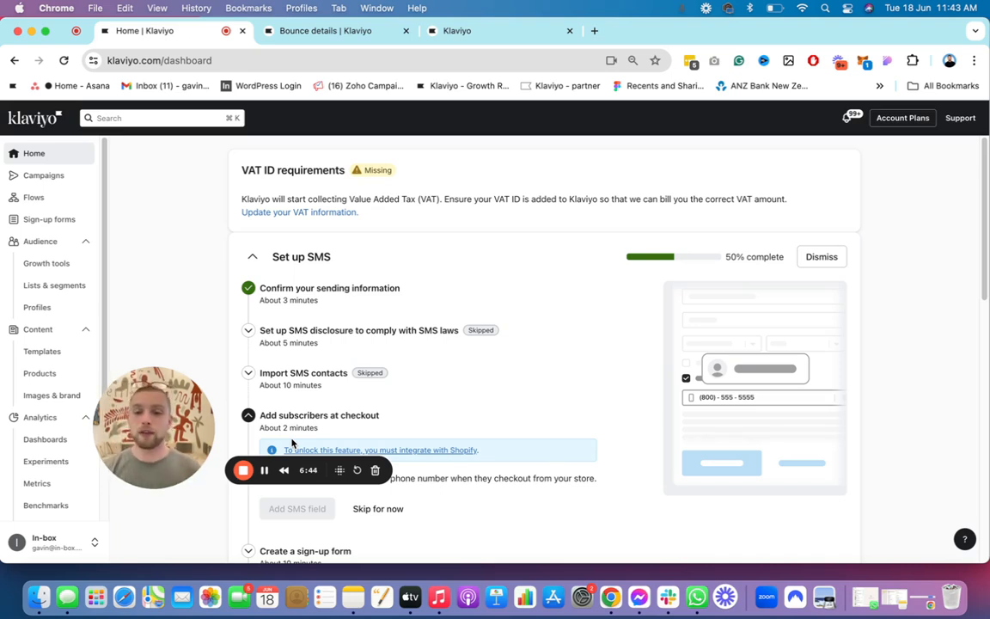
Step: Start a new segment in Lists & segments and name it IB // bounced 4 times
left_click(55, 284)
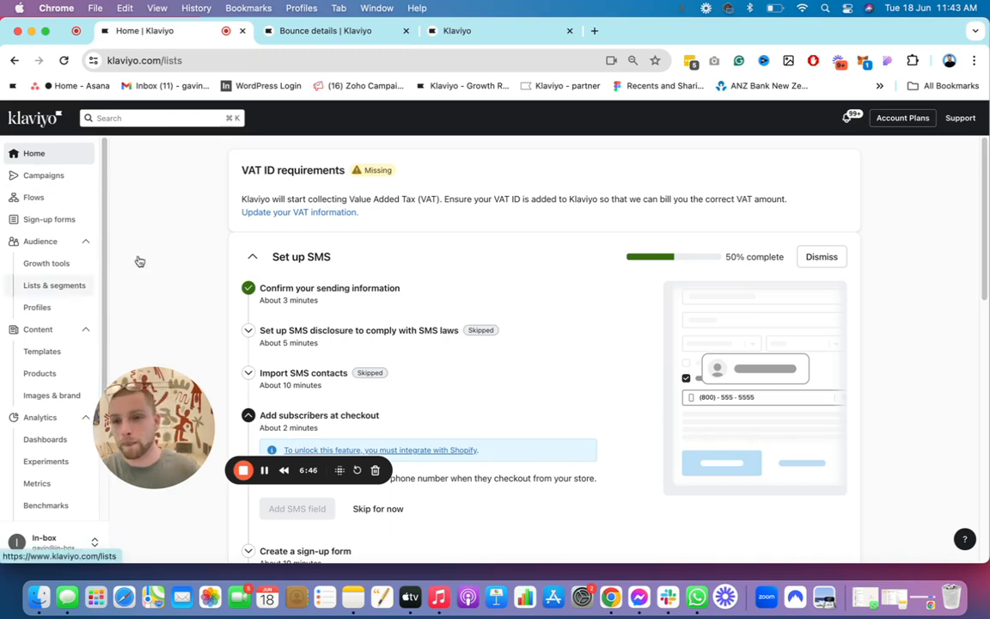
left_click(918, 154)
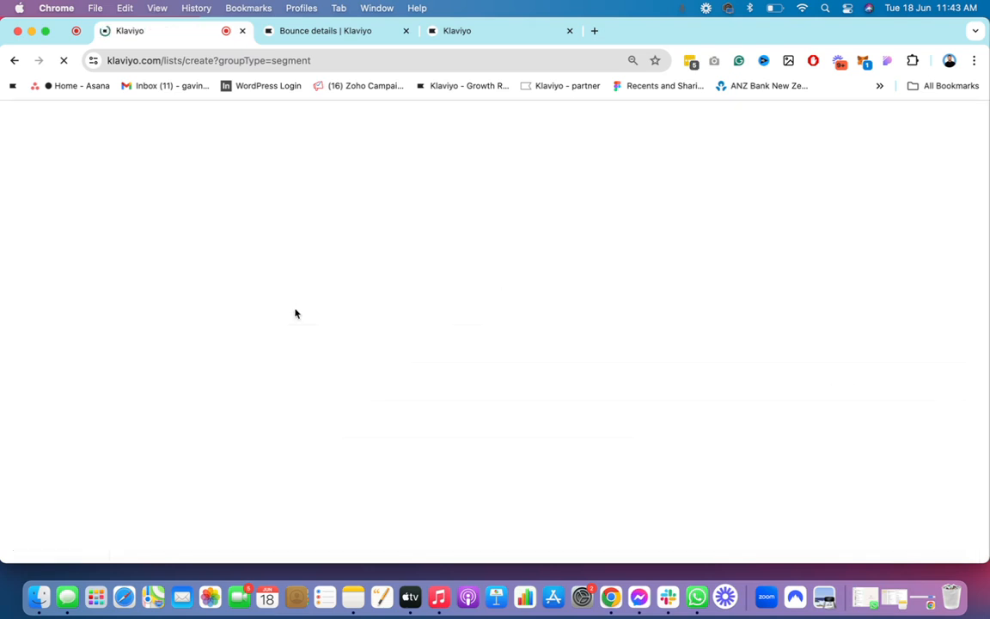
type("IB")
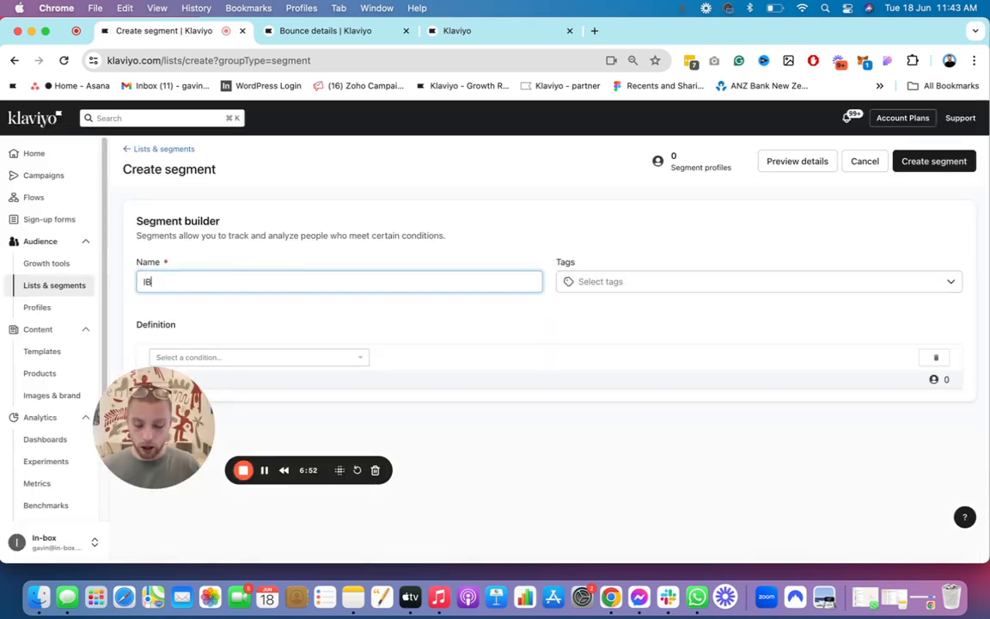
type(" bounced")
key("Left")
key("Left")
key("Left")
key("Left")
key("Left")
key("Left")
key("Left")
key("Left")
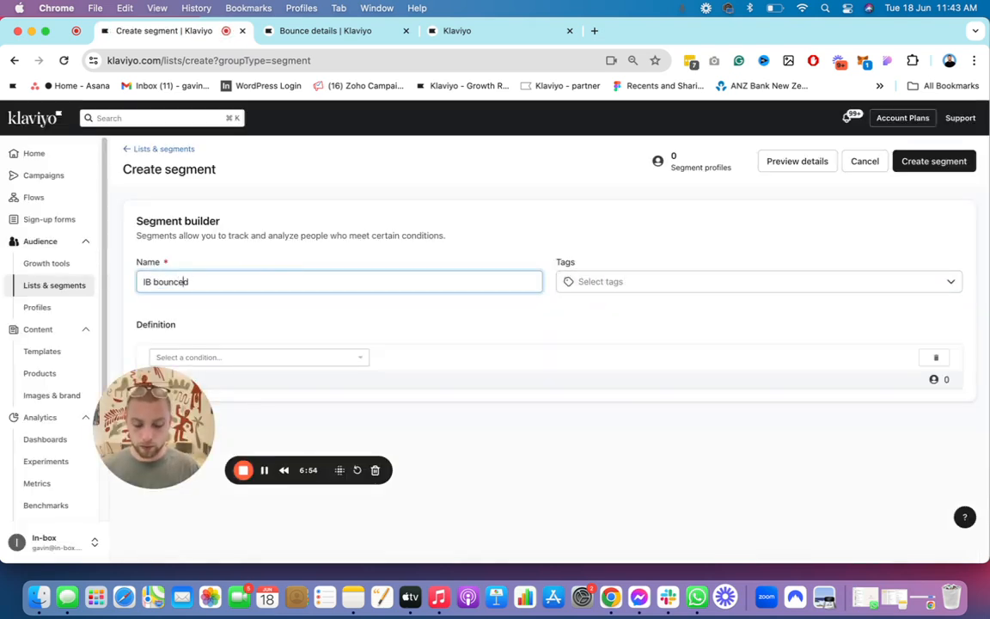
type("//")
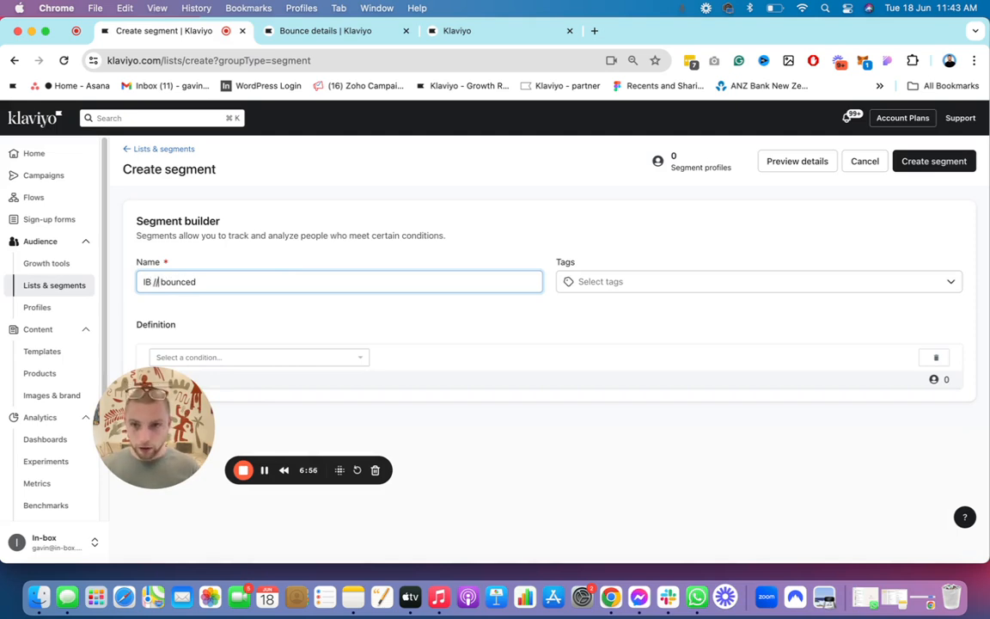
left_click(299, 279)
type("4 t")
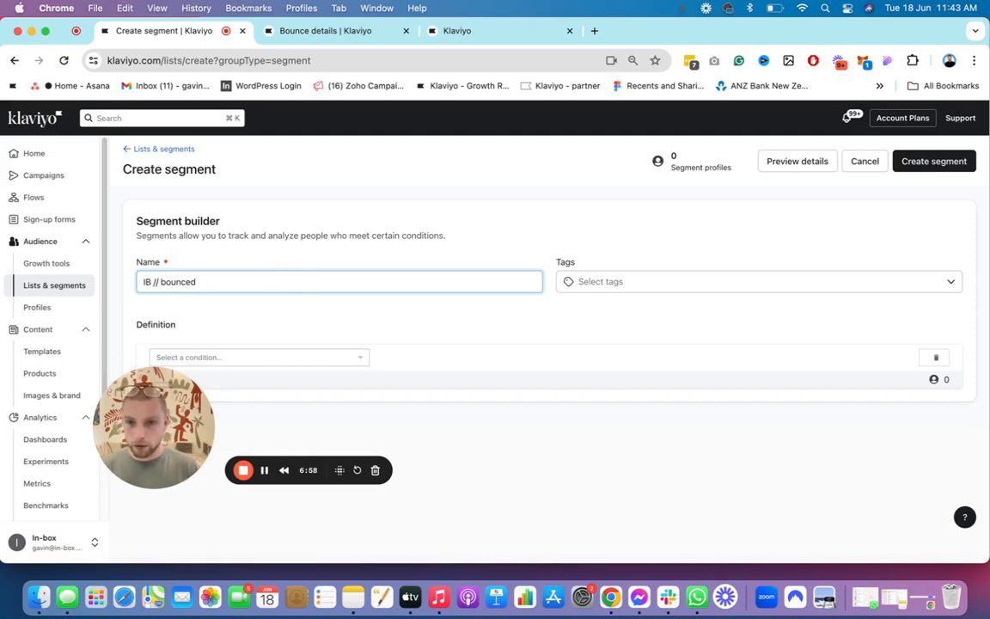
type("imes")
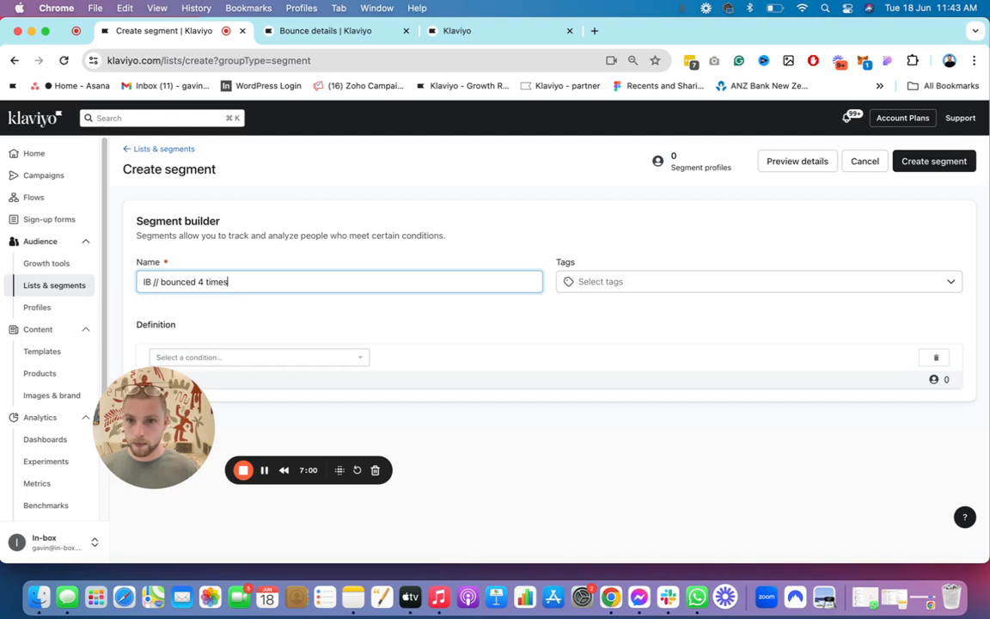
Step: Define the segment's condition as What someone has done (or not done) with the Bounced Email metric
left_click(207, 362)
left_click(219, 375)
left_click(255, 380)
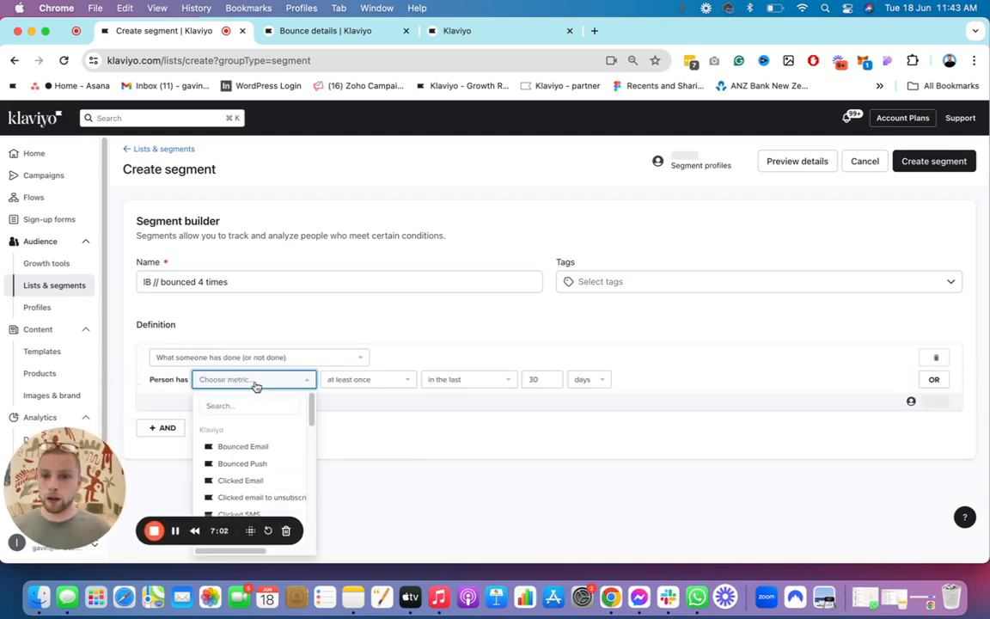
left_click(252, 402)
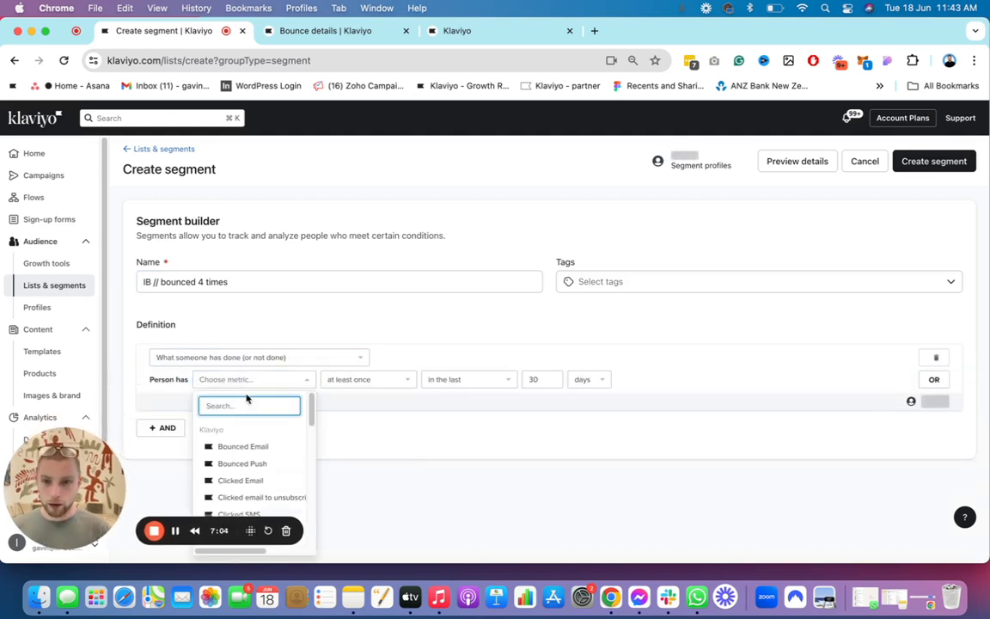
type("bounce")
left_click(253, 446)
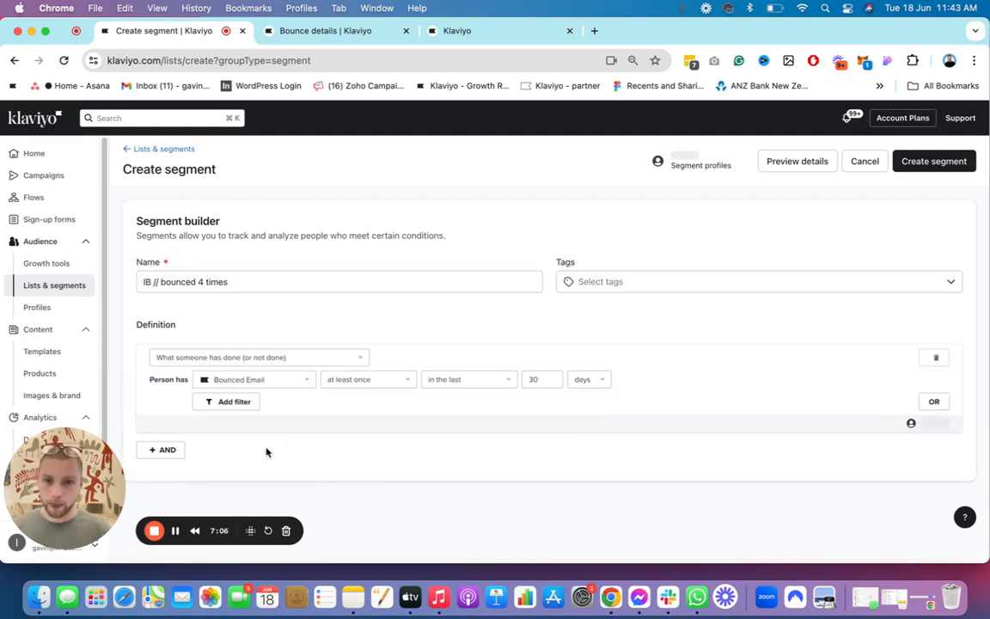
Step: Require the Bounced Email count to be greater than 3, change the condition's timeframe, and create the segment
left_click(392, 387)
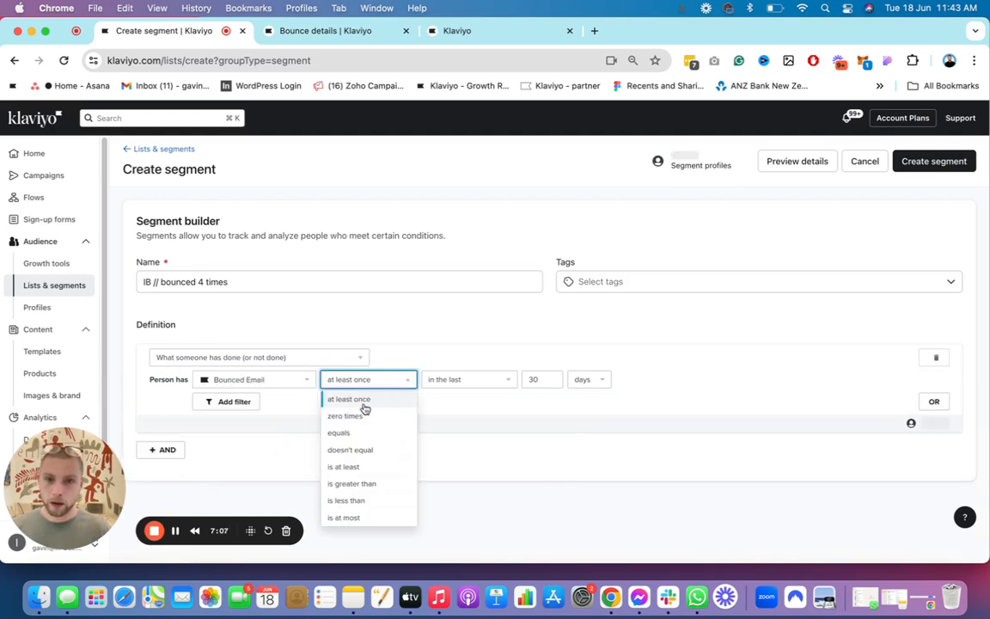
left_click(369, 482)
left_click(437, 375)
type("3")
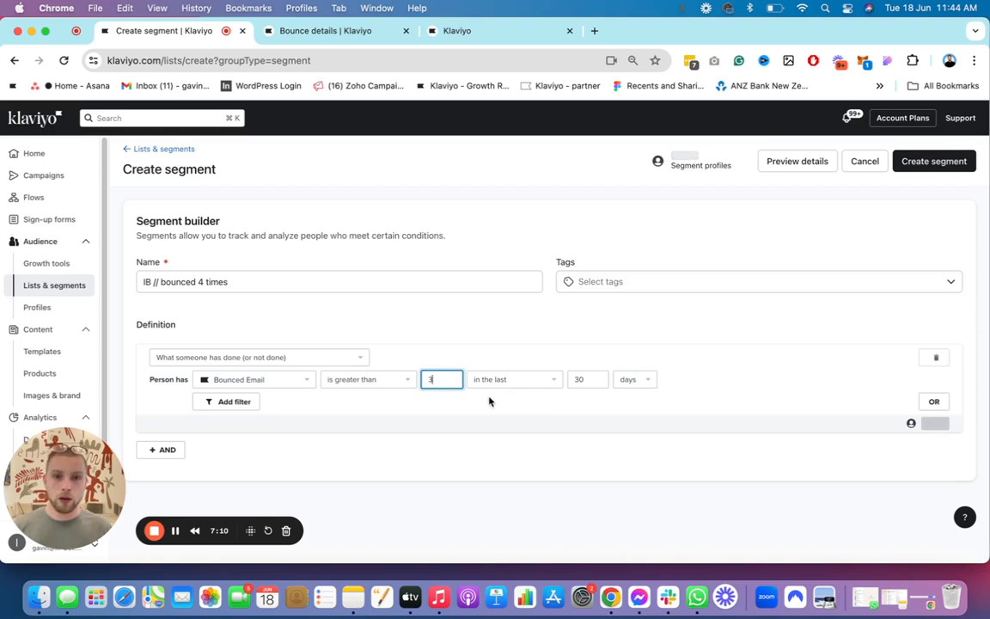
left_click(507, 379)
left_click(528, 399)
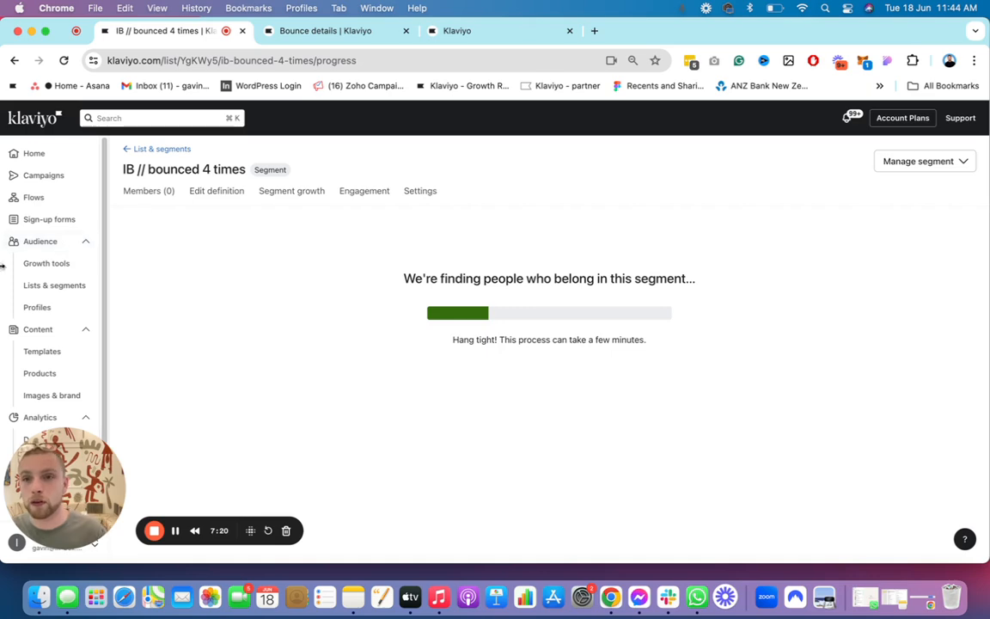
Step: Create a flow from scratch in Flows and name it IB // Bounce Suppress
left_click(53, 203)
left_click(939, 155)
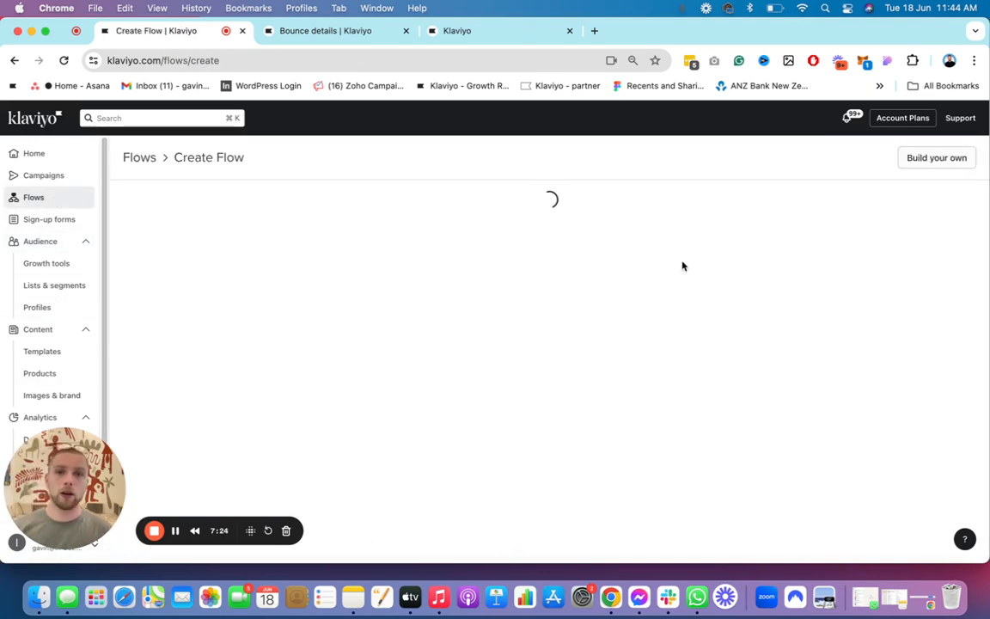
left_click(926, 158)
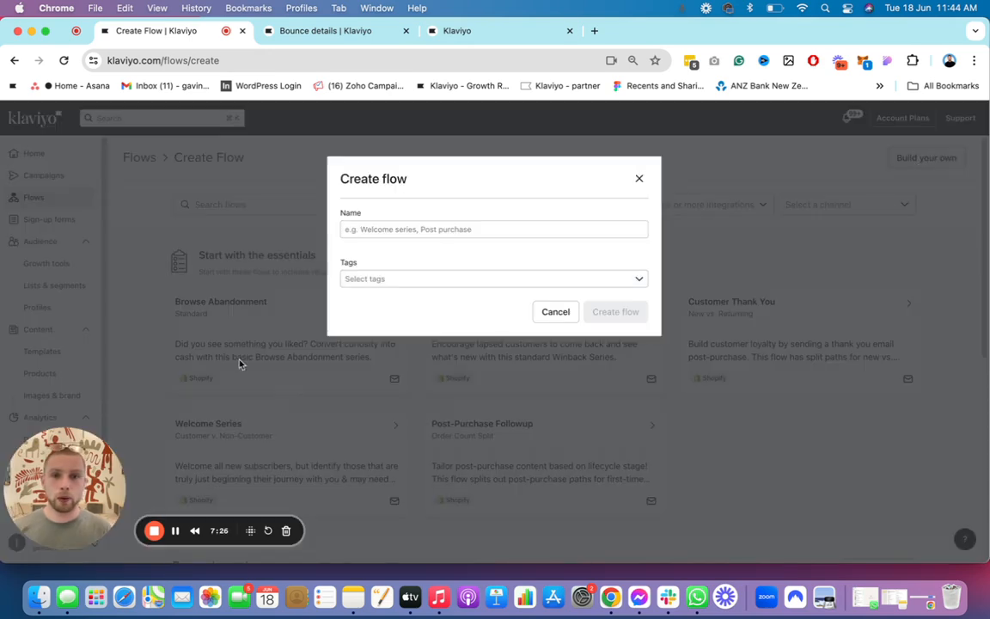
left_click(389, 231)
type("IB // Bounce Suppress")
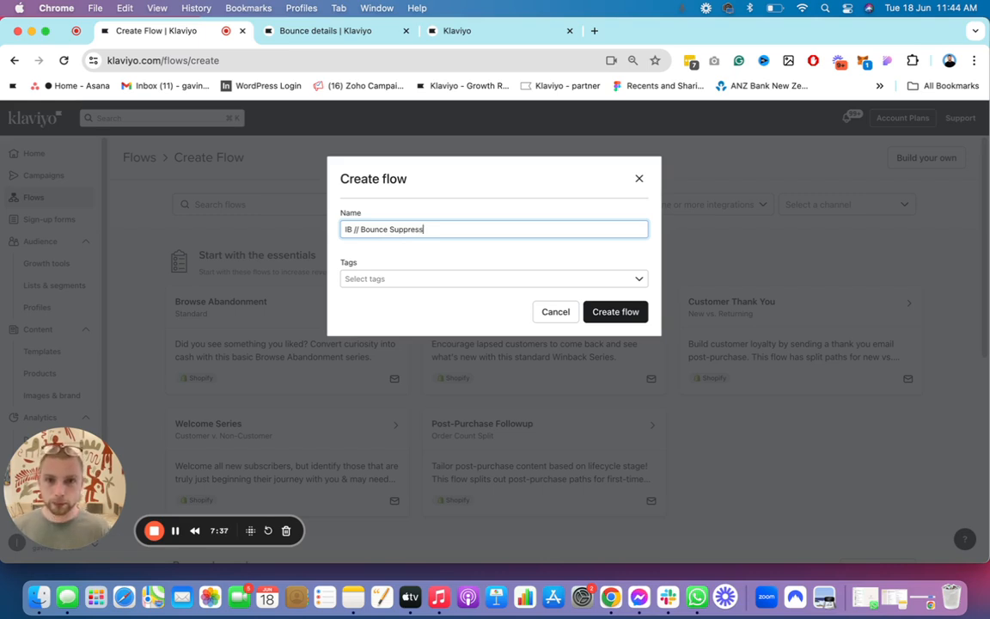
left_click(636, 314)
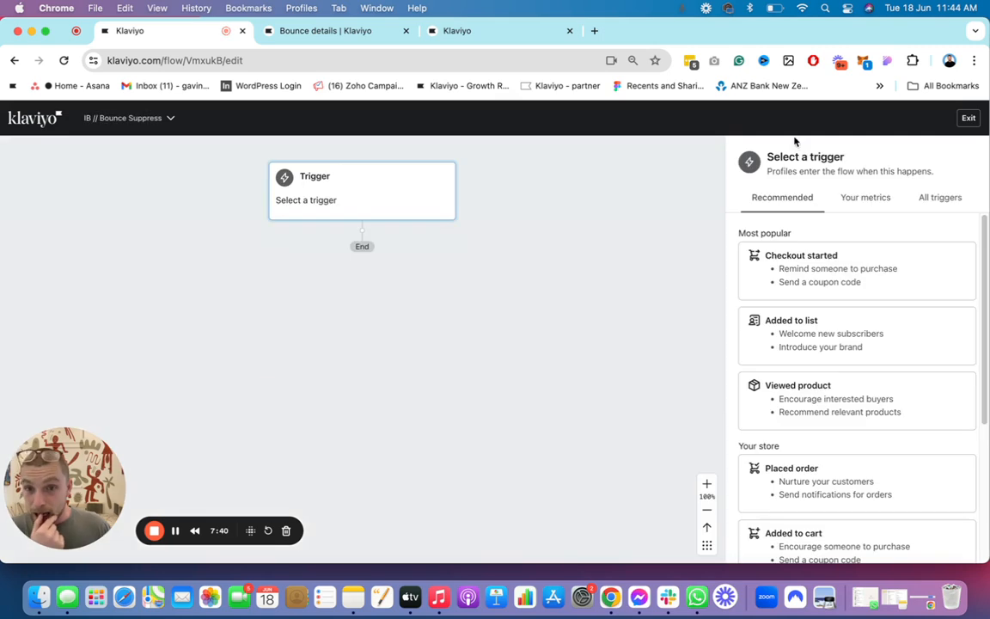
Step: Set the flow's trigger to Added to segment with IB // bounced 4 times, and confirm and save it
scroll(901, 367, "down", 1)
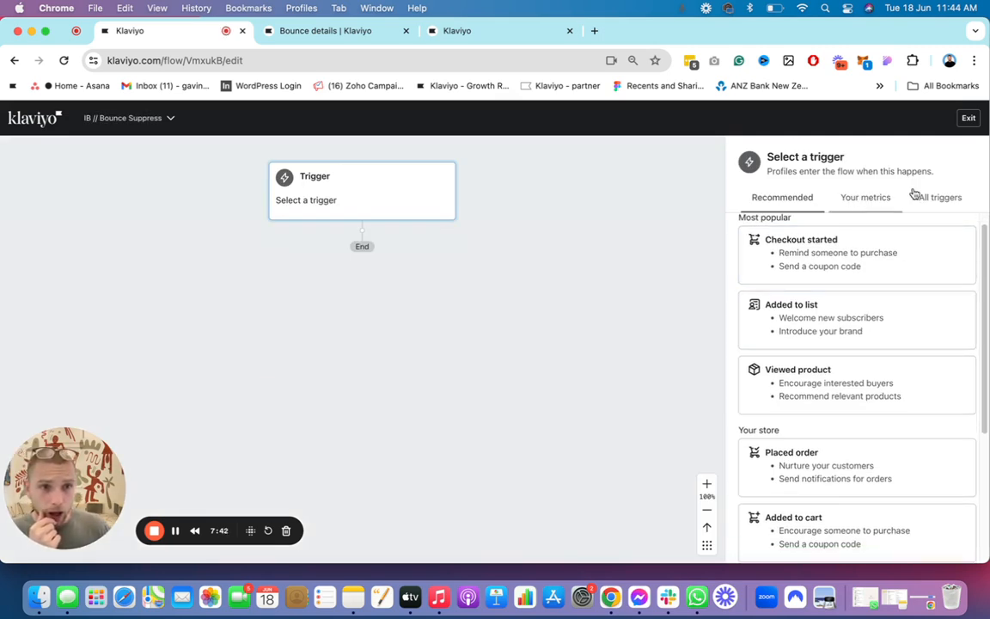
scroll(898, 352, "down", 1)
scroll(859, 318, "down", 1)
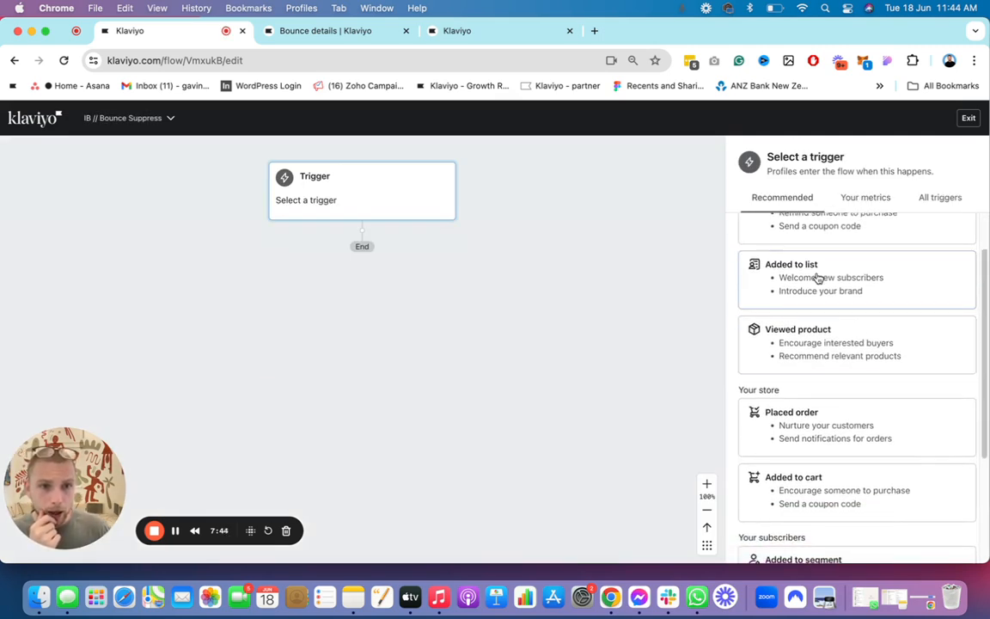
left_click(823, 281)
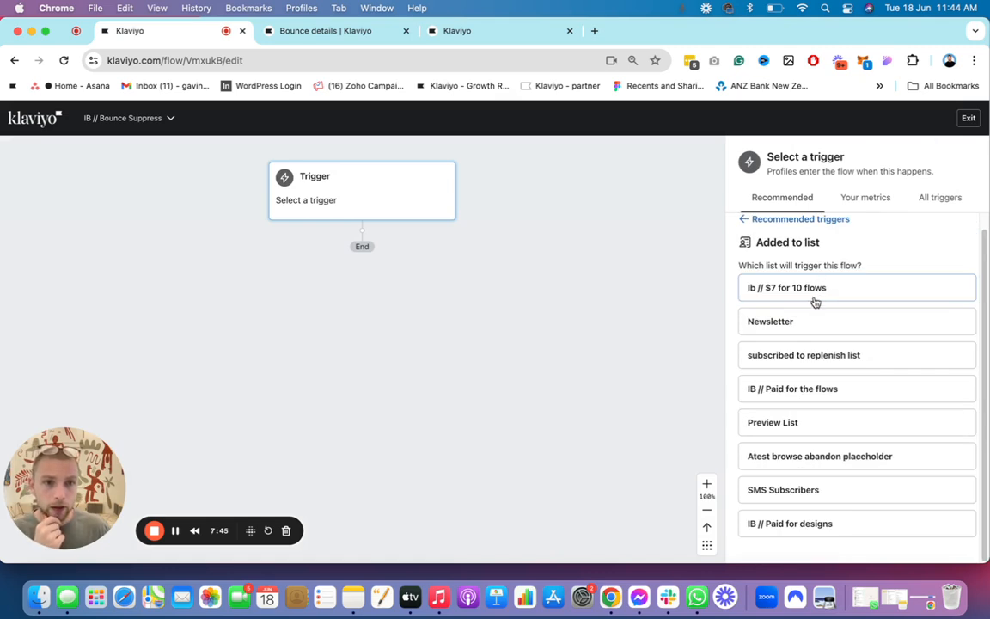
left_click(795, 218)
scroll(885, 291, "down", 5)
left_click(838, 491)
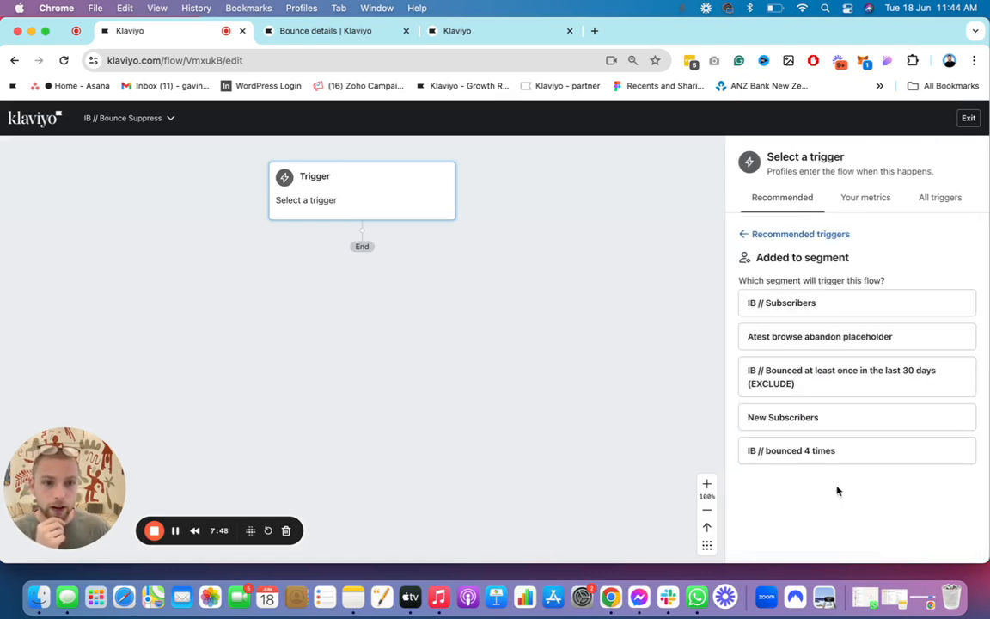
left_click(846, 454)
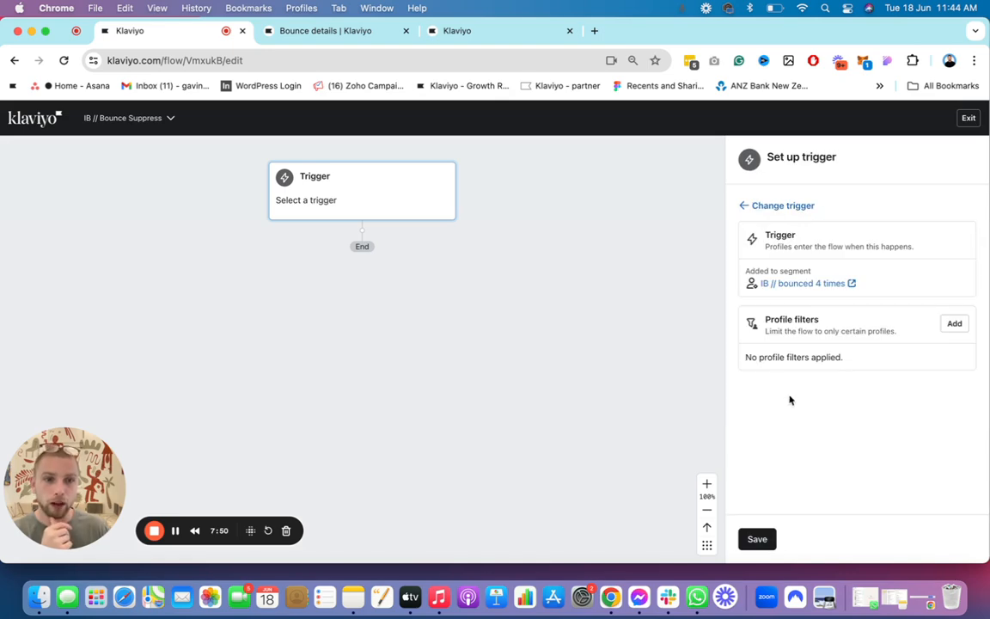
left_click(763, 539)
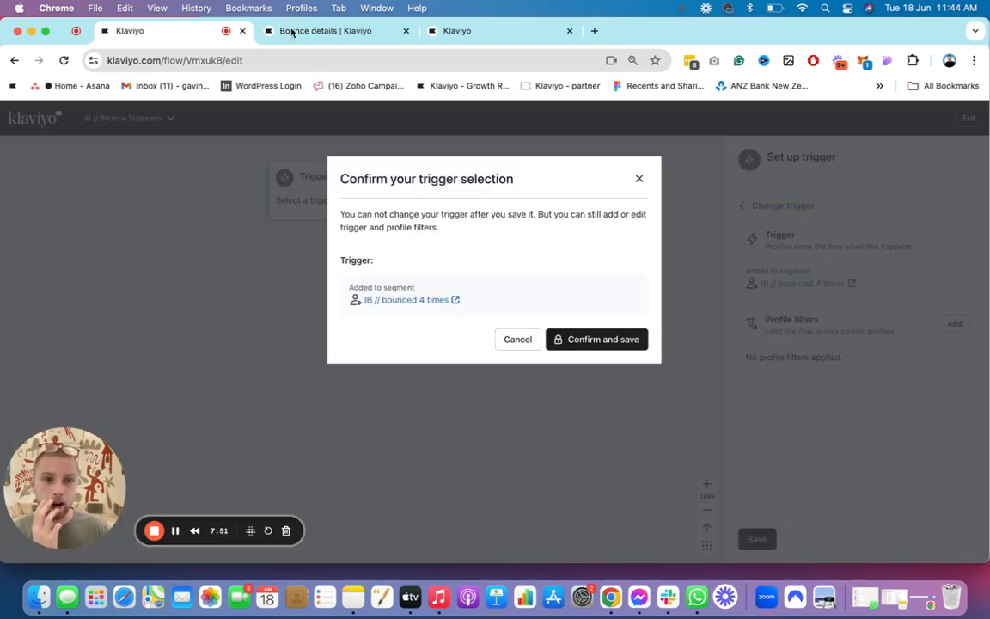
left_click(598, 339)
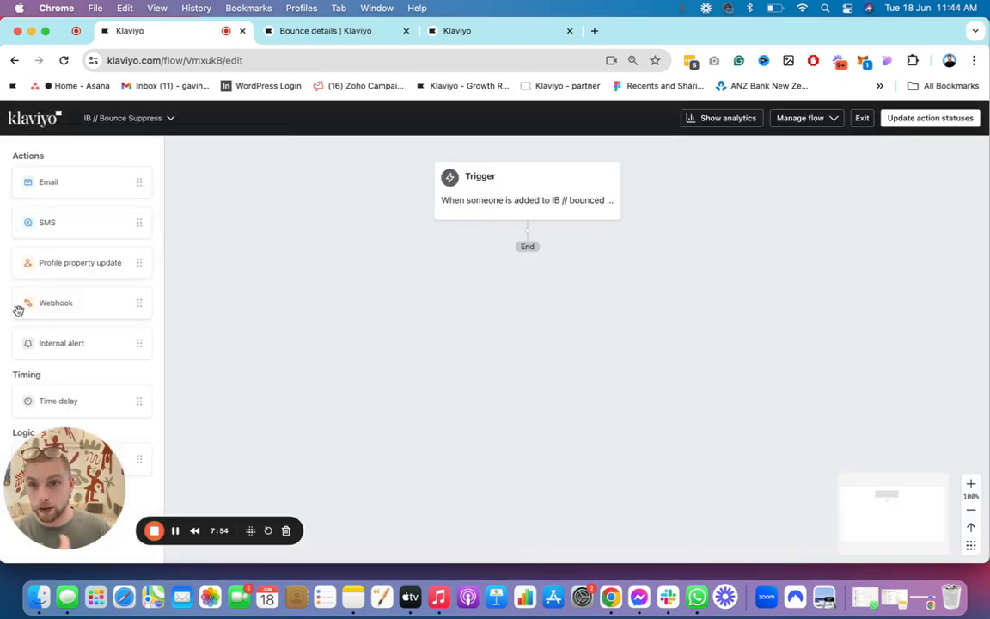
Step: Add a Profile property update action directly below the flow's trigger
left_click_drag(66, 268, 527, 234)
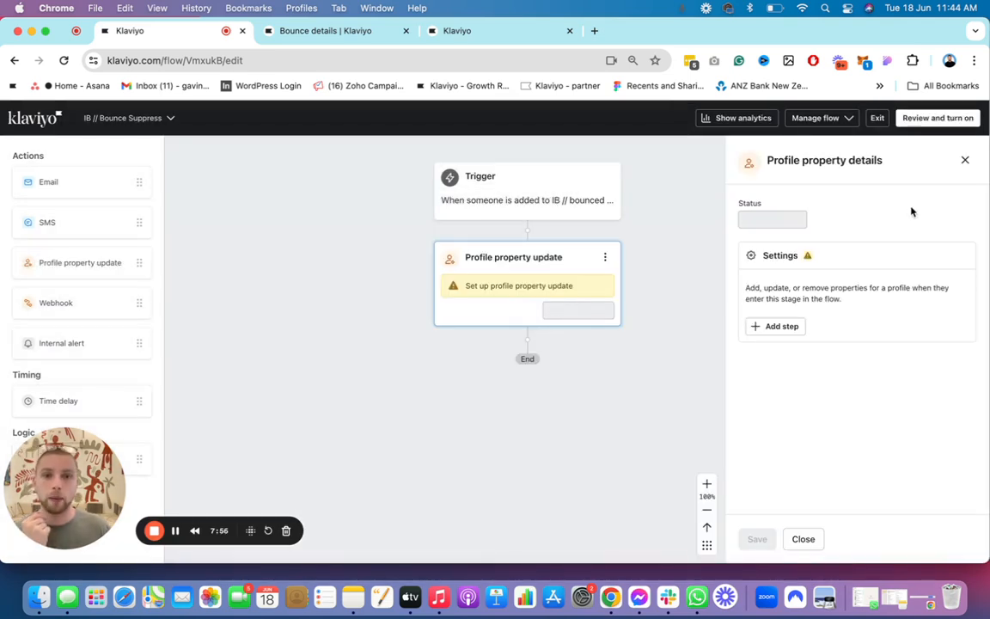
left_click(795, 331)
left_click(861, 357)
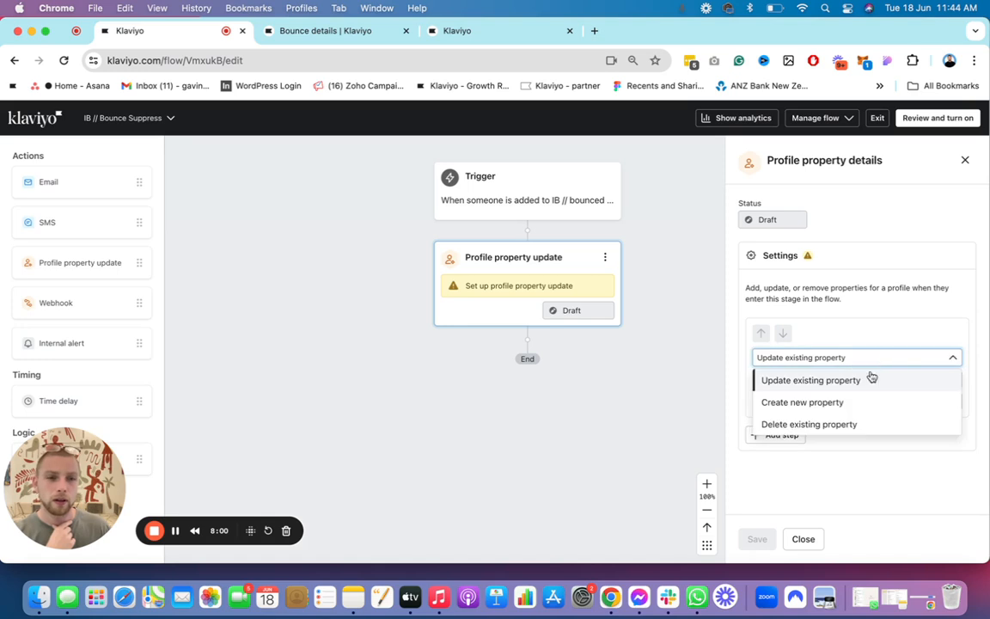
left_click(871, 378)
left_click(875, 379)
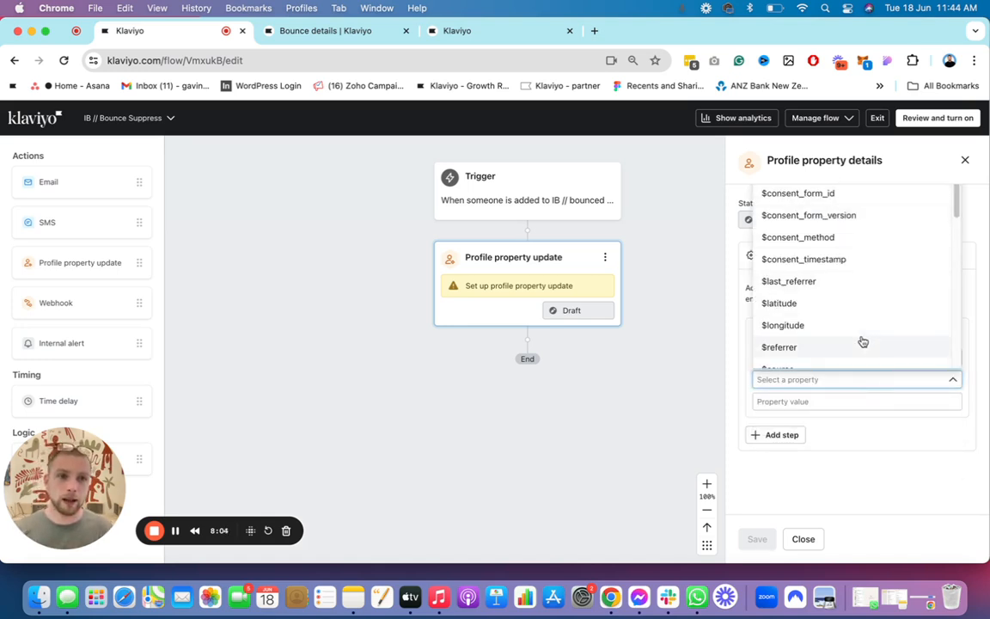
scroll(701, 239, "up", 4)
scroll(841, 298, "down", 5)
scroll(839, 296, "down", 2)
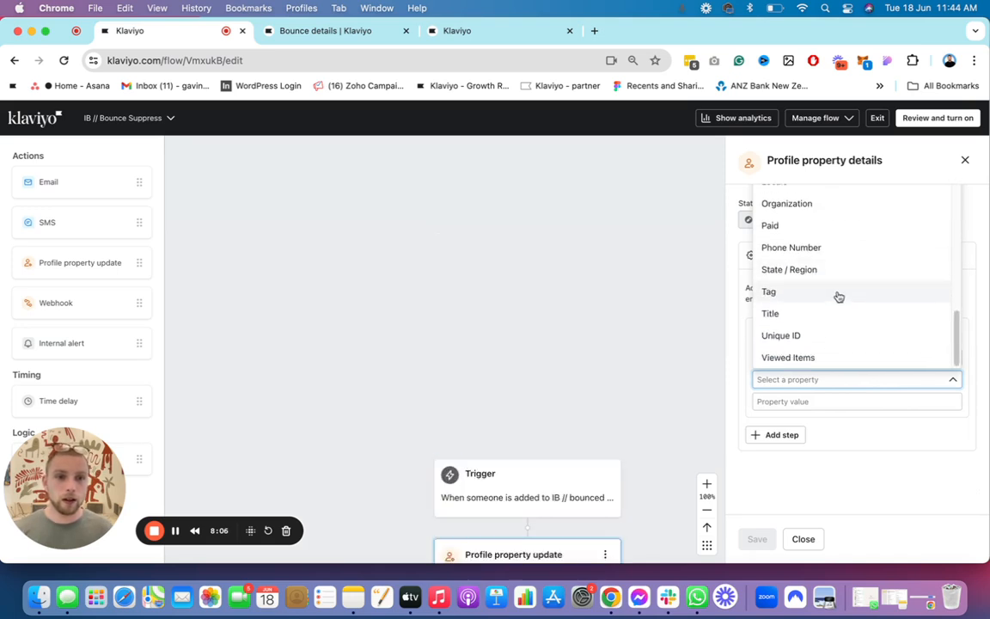
scroll(847, 275, "up", 10)
left_click(859, 259)
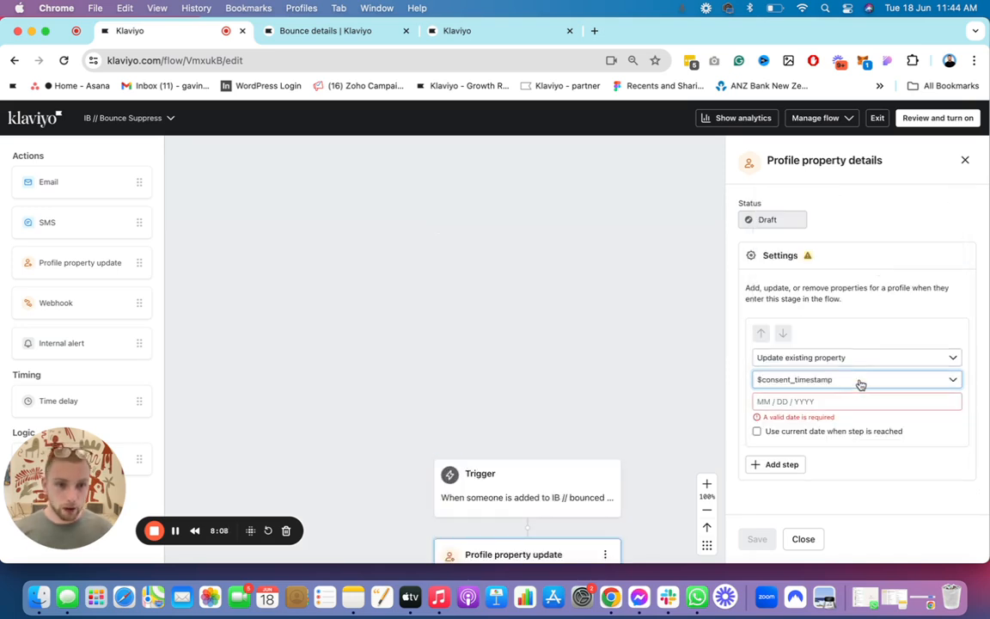
left_click(859, 382)
scroll(846, 261, "down", 6)
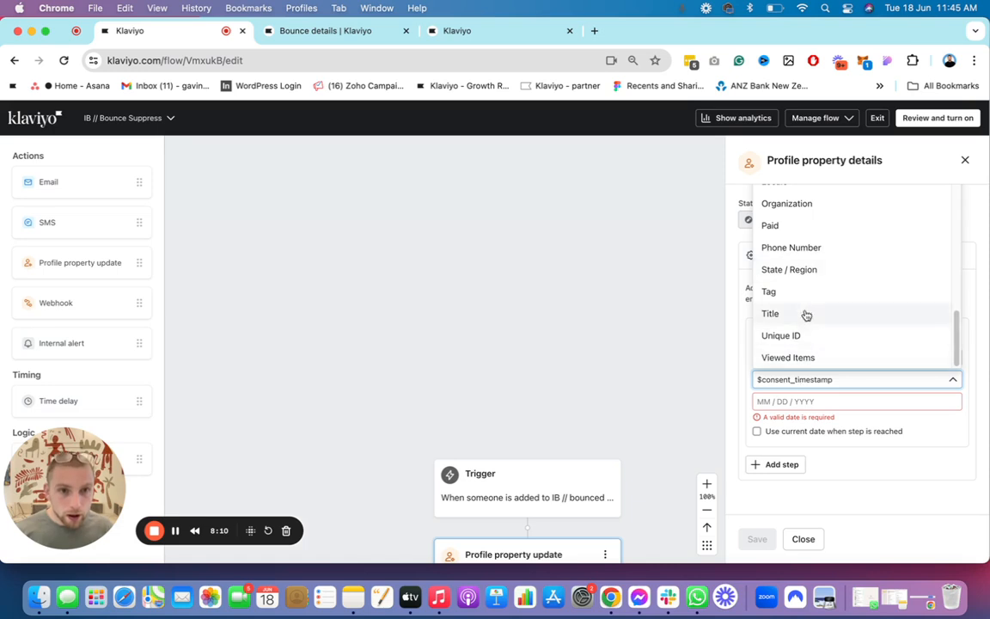
scroll(808, 310, "up", 10)
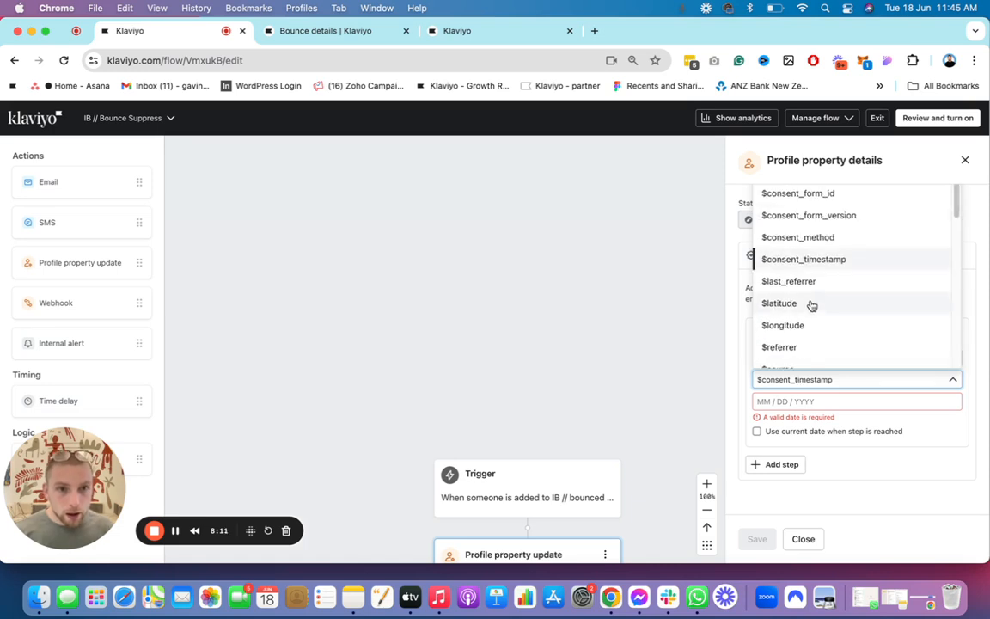
left_click(965, 160)
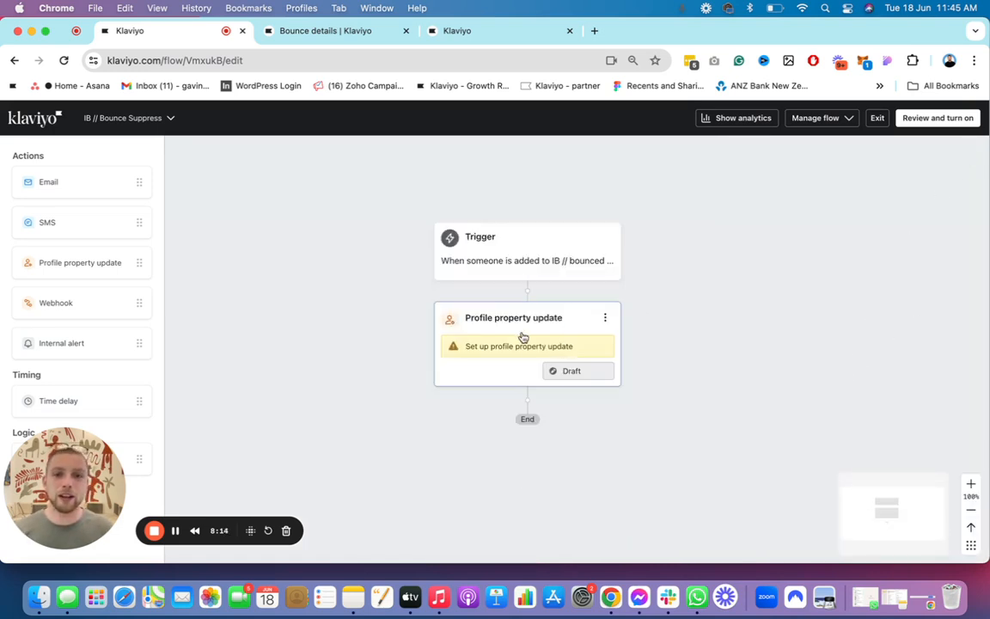
Step: Add a step to the Profile property update action that creates a new property labelled Suppress
left_click(503, 342)
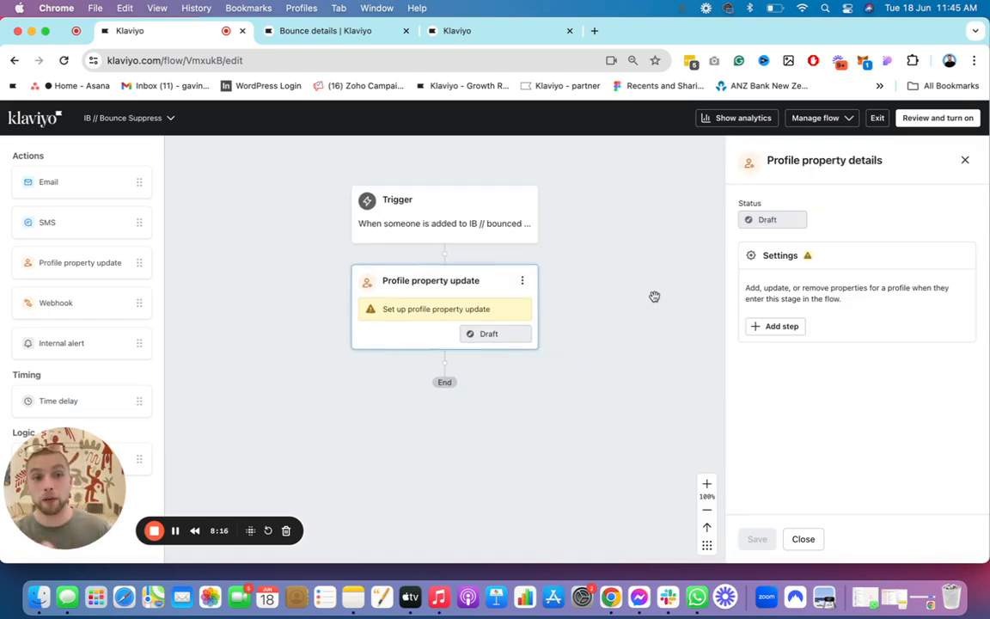
left_click(782, 325)
left_click(855, 379)
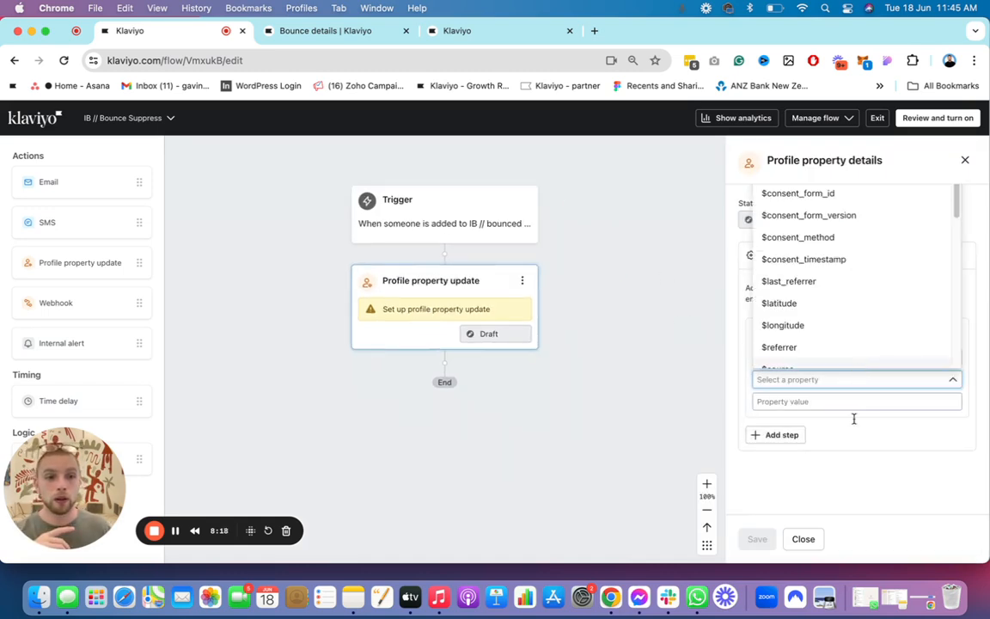
left_click(853, 418)
left_click(866, 358)
left_click(824, 401)
left_click(822, 379)
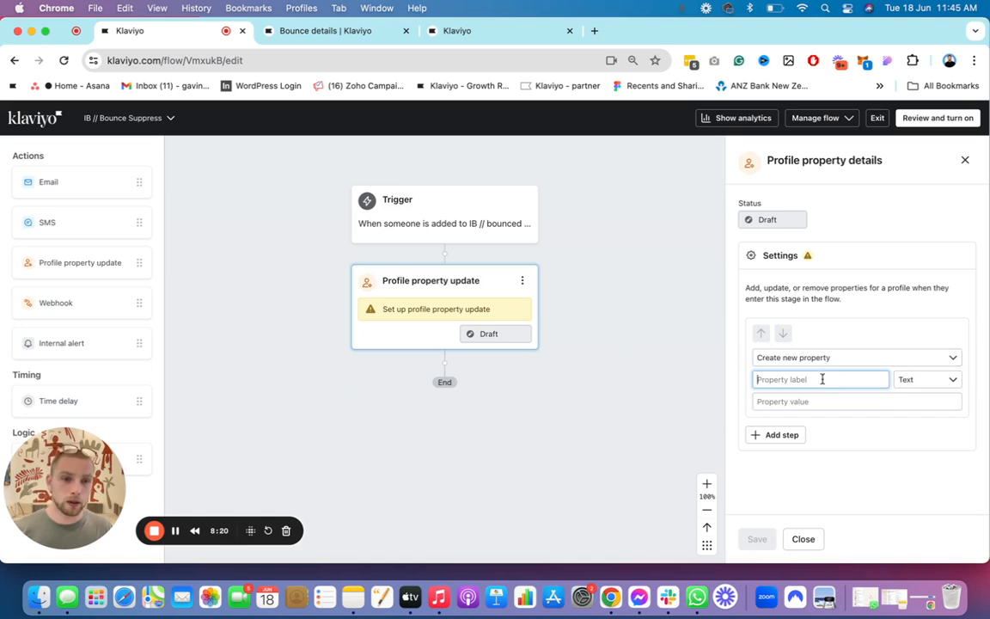
type("Suppress")
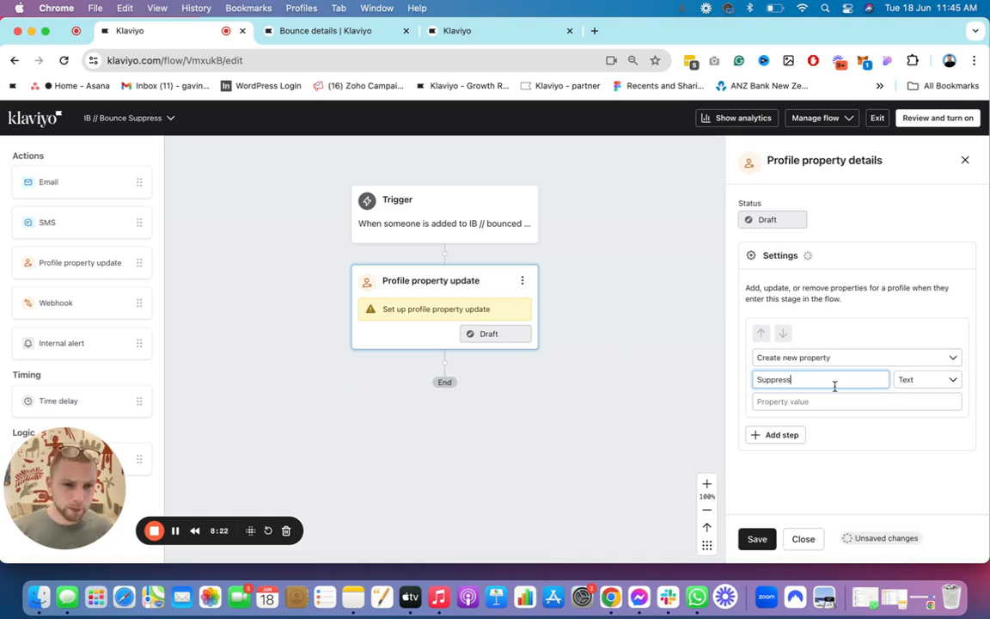
Step: Set the Suppress property's text value to True and save the profile property update
left_click(944, 384)
left_click(857, 403)
type("Tre")
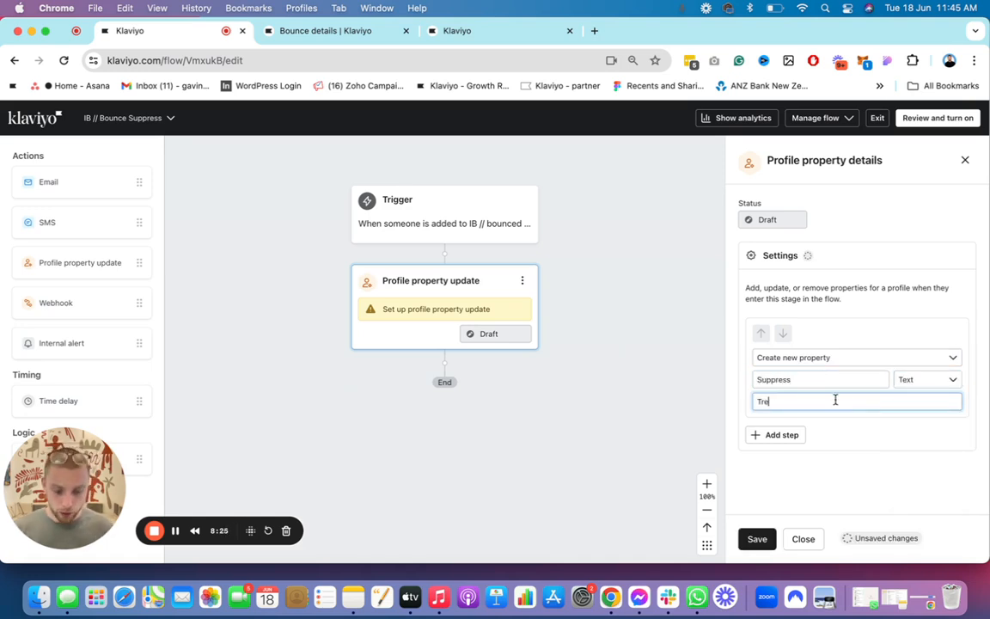
key("BackSpace")
type("ue")
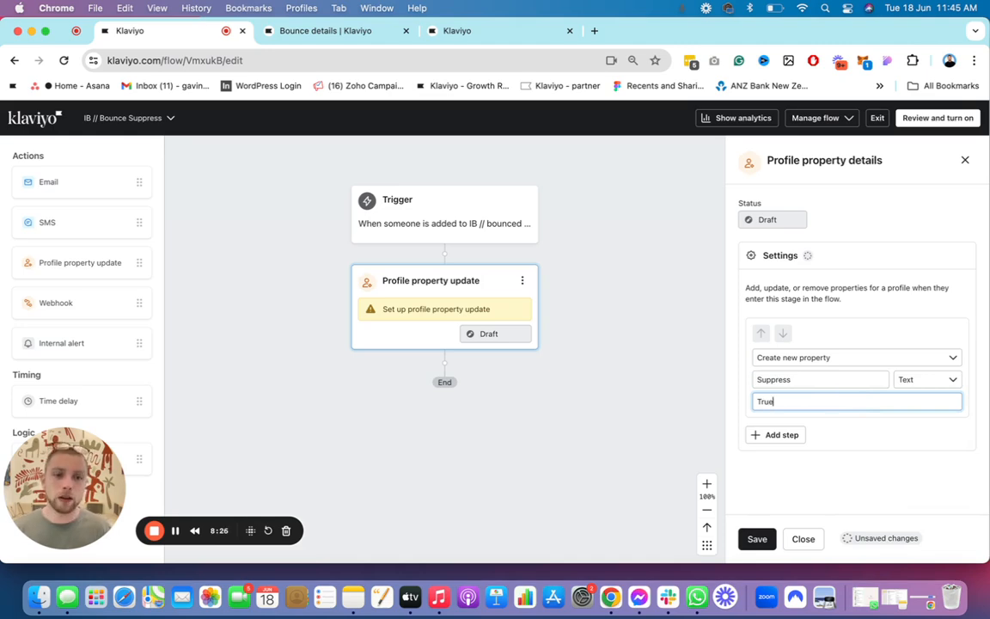
left_click(757, 539)
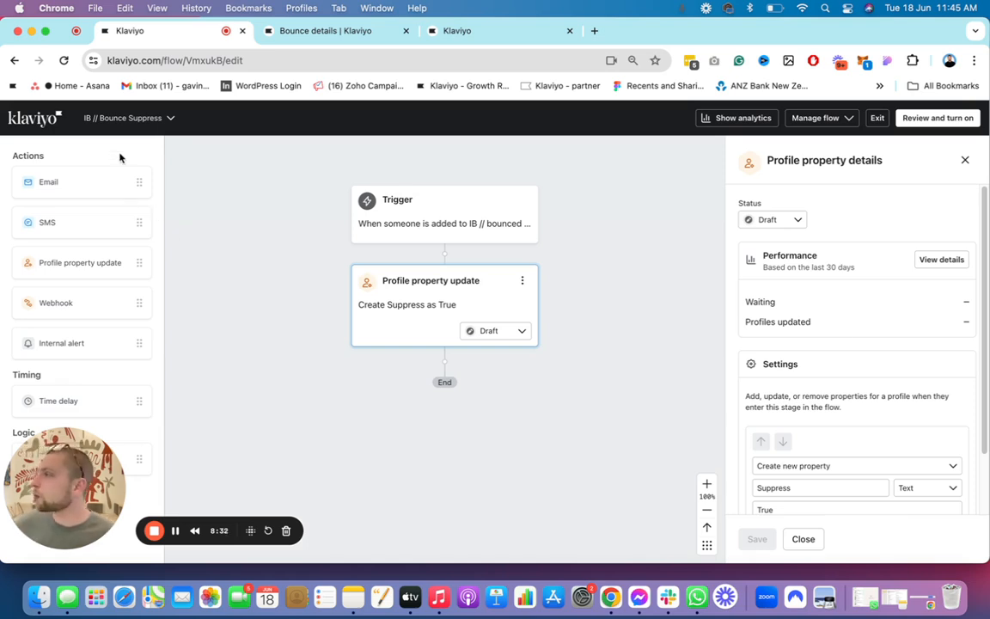
Step: Close the spare Klaviyo browser tab and check in Sign-up forms which list the IN-BOX // SIGNUP FORM DESKTOP form feeds
left_click(314, 34)
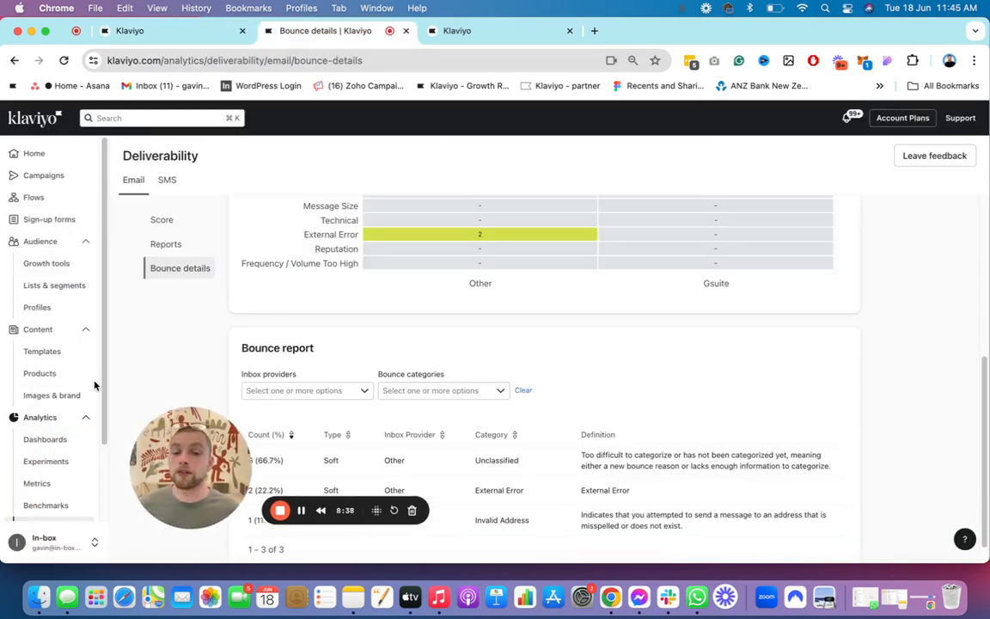
left_click(558, 35)
left_click(569, 31)
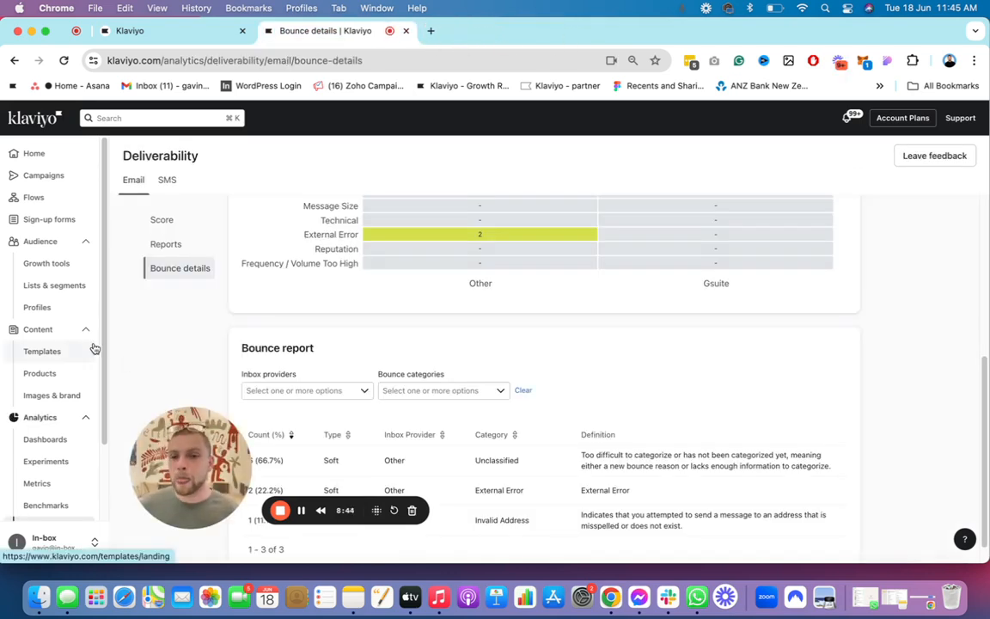
left_click(47, 219)
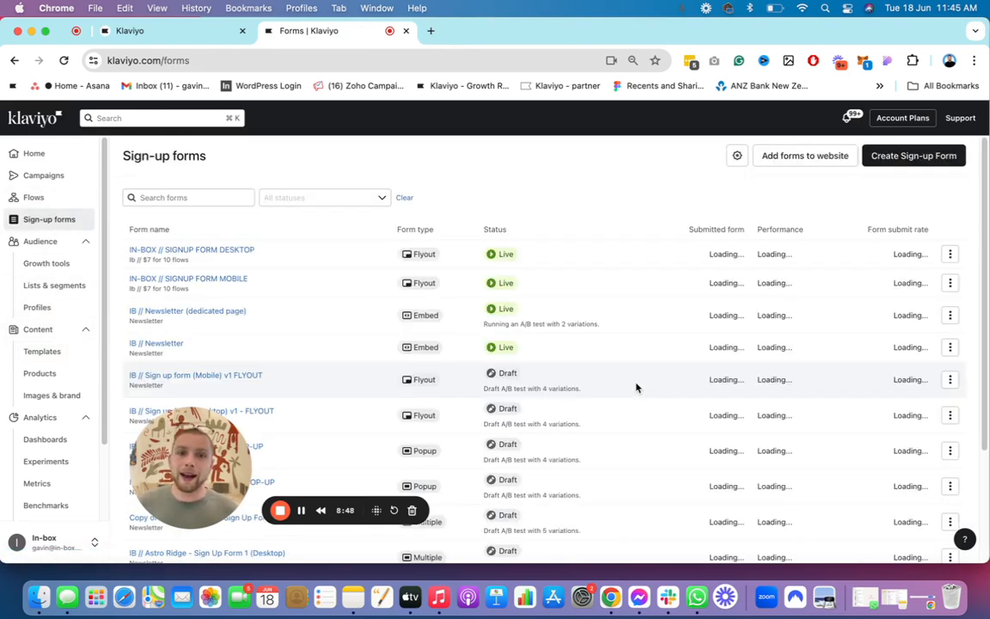
left_click_drag(193, 260, 130, 259)
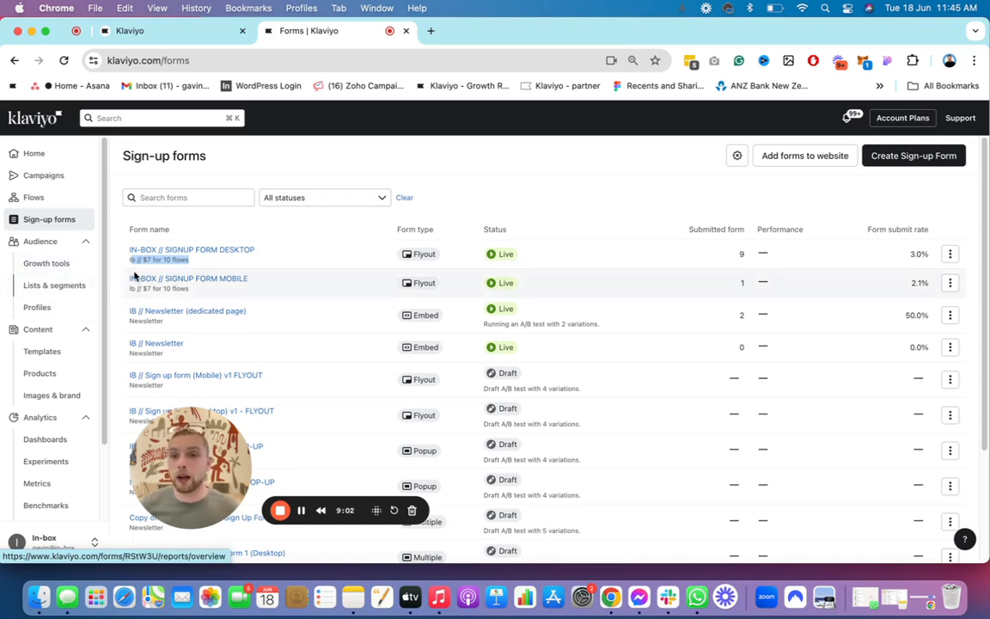
Step: Search the lists and segments for Ib // $7 and open the settings of the Ib // $7 for 10 flows list
left_click(86, 284)
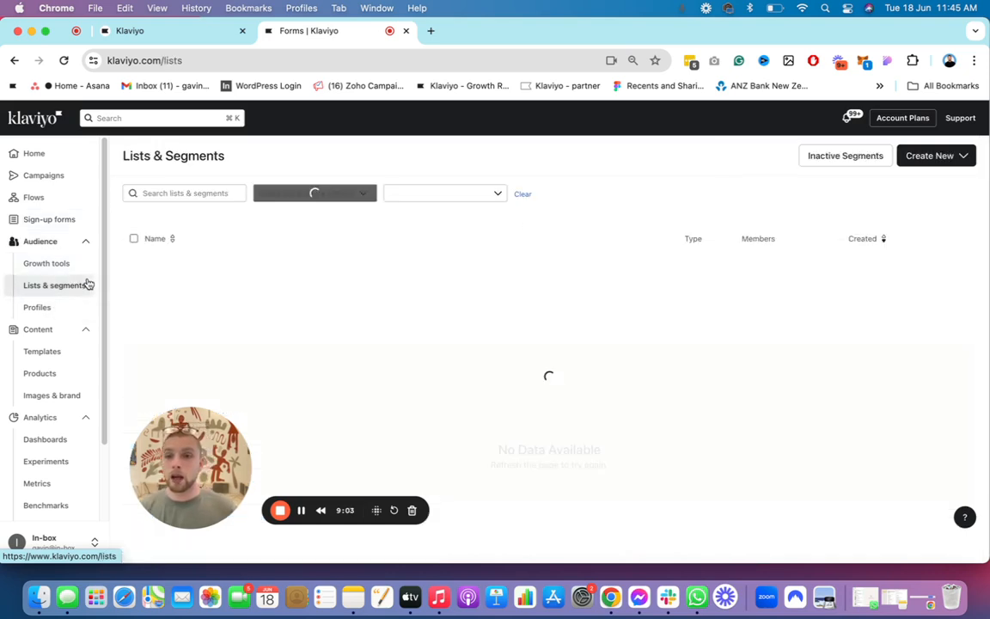
left_click(190, 194)
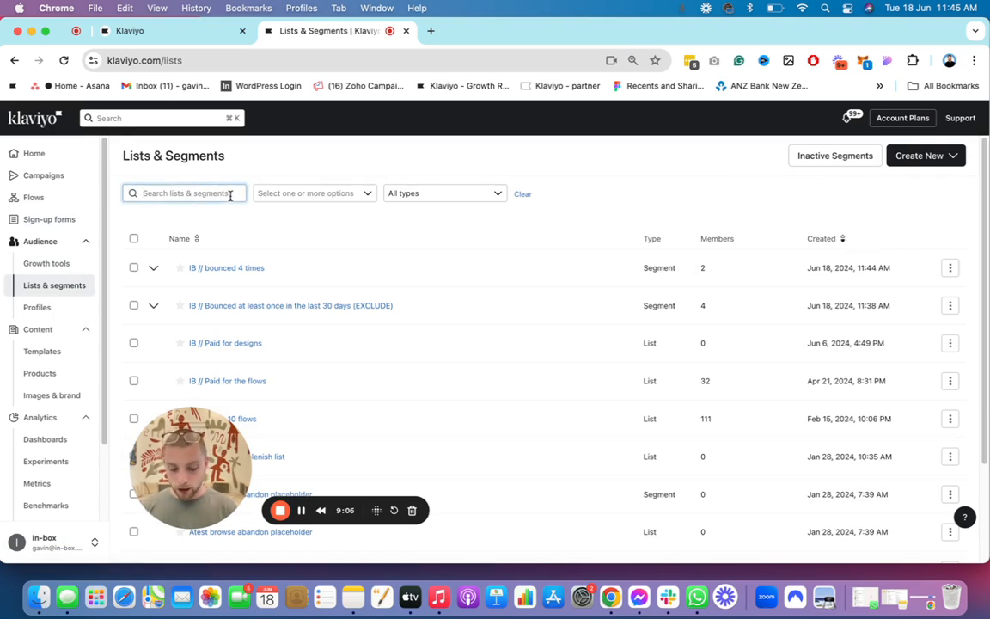
type("Ib //")
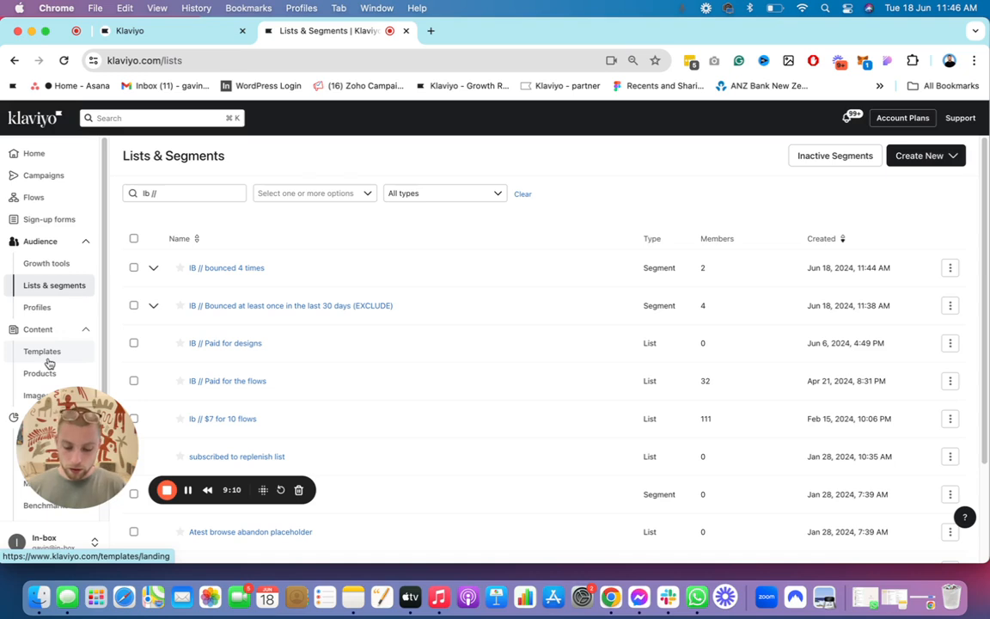
left_click(201, 191)
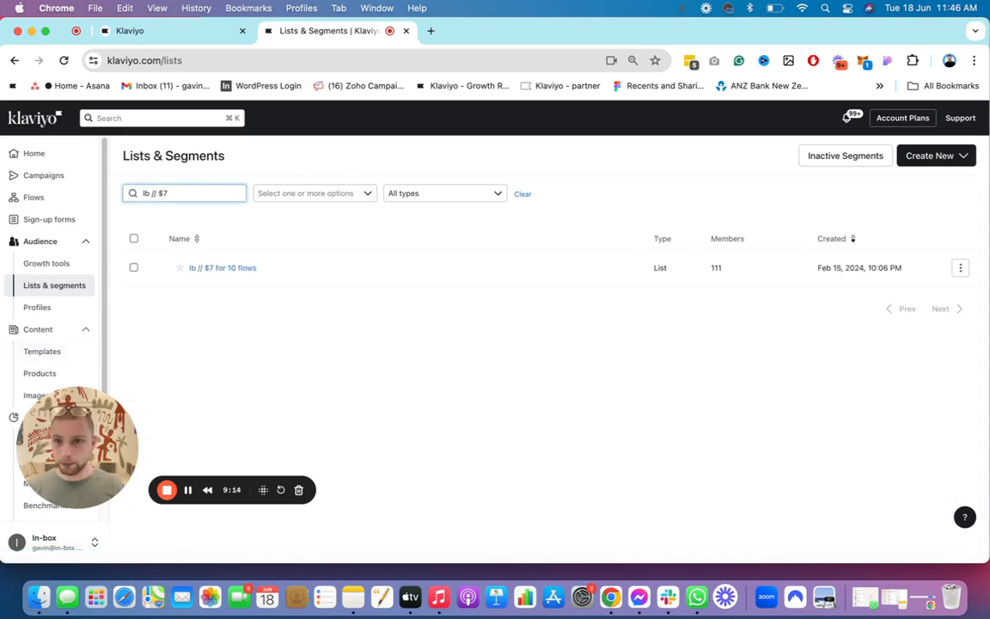
left_click(225, 269)
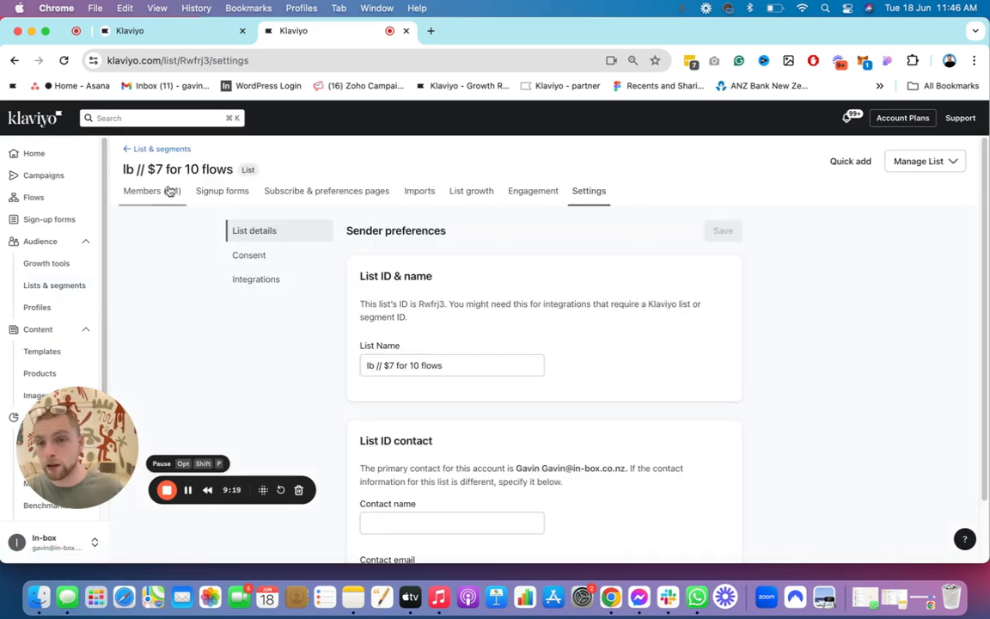
Step: Review the single and double opt-in options in the list's consent settings
left_click(267, 260)
scroll(507, 289, "down", 3)
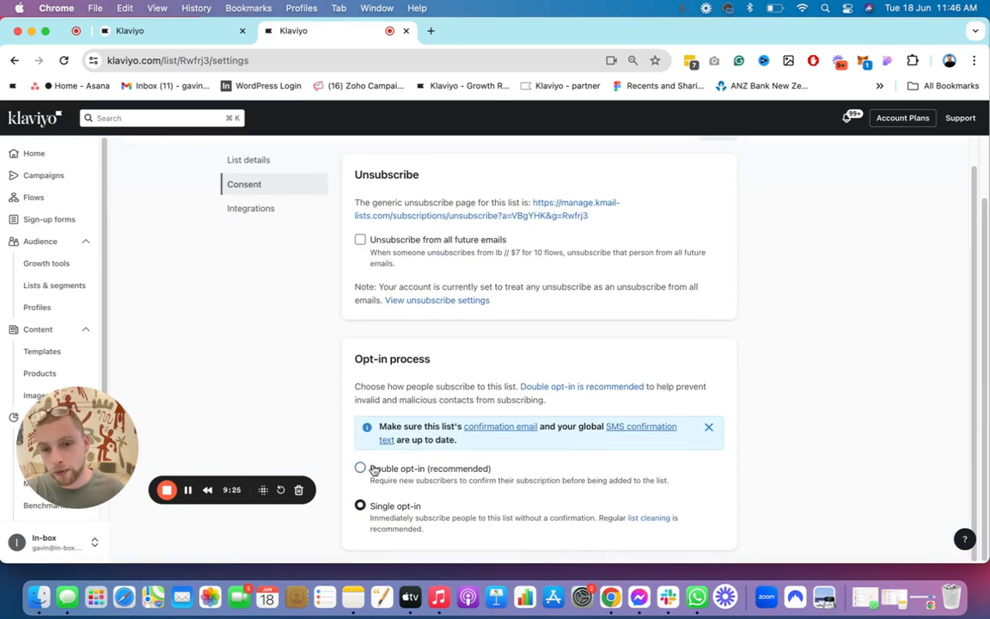
left_click_drag(348, 517, 388, 510)
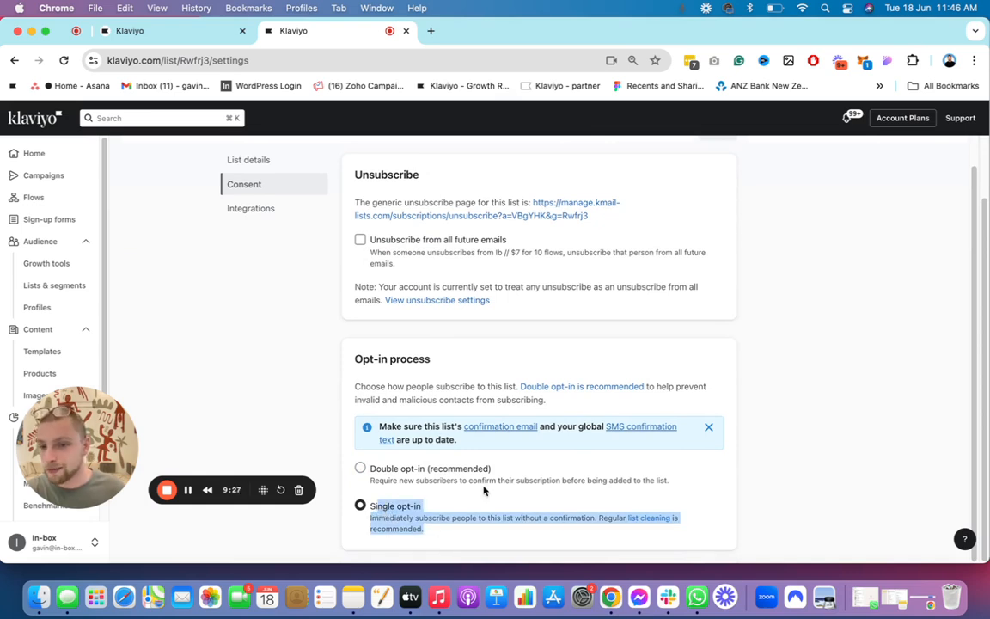
double_click(439, 519)
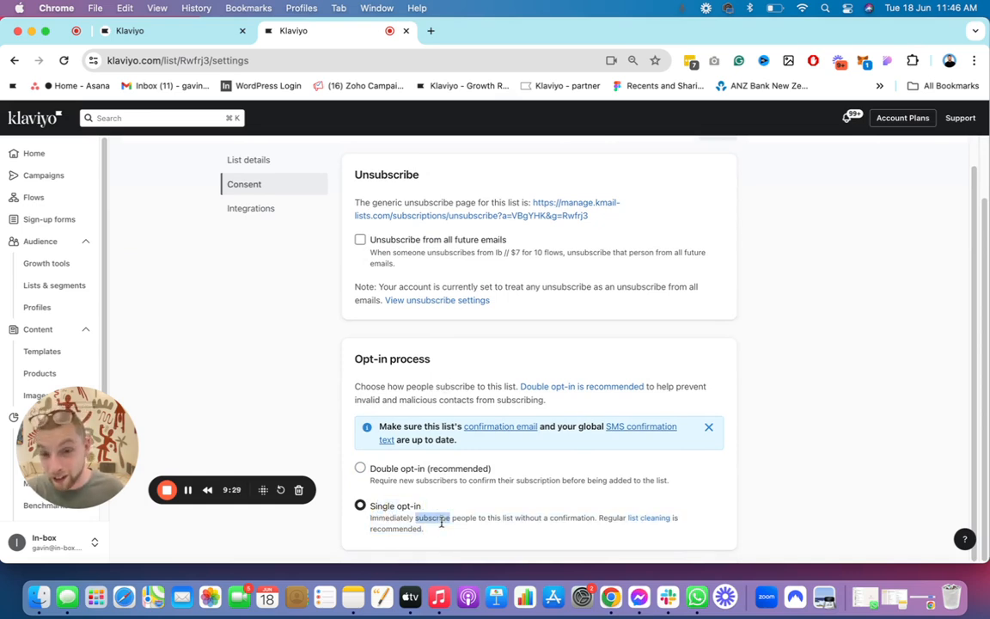
left_click_drag(440, 521, 420, 475)
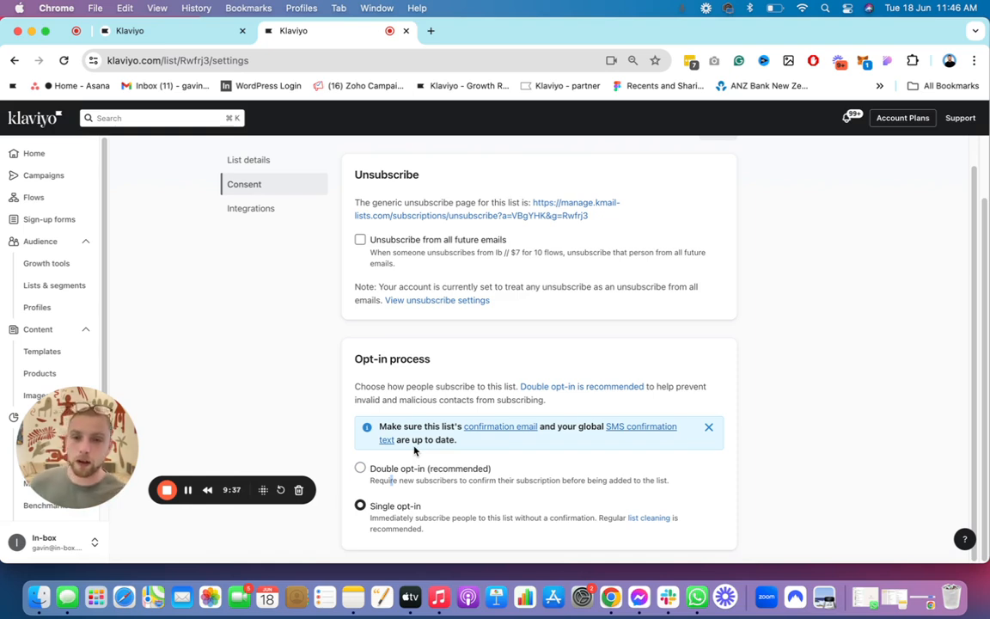
Step: Try Double opt-in for the list's opt-in process and return the choice to Single opt-in
left_click(415, 473)
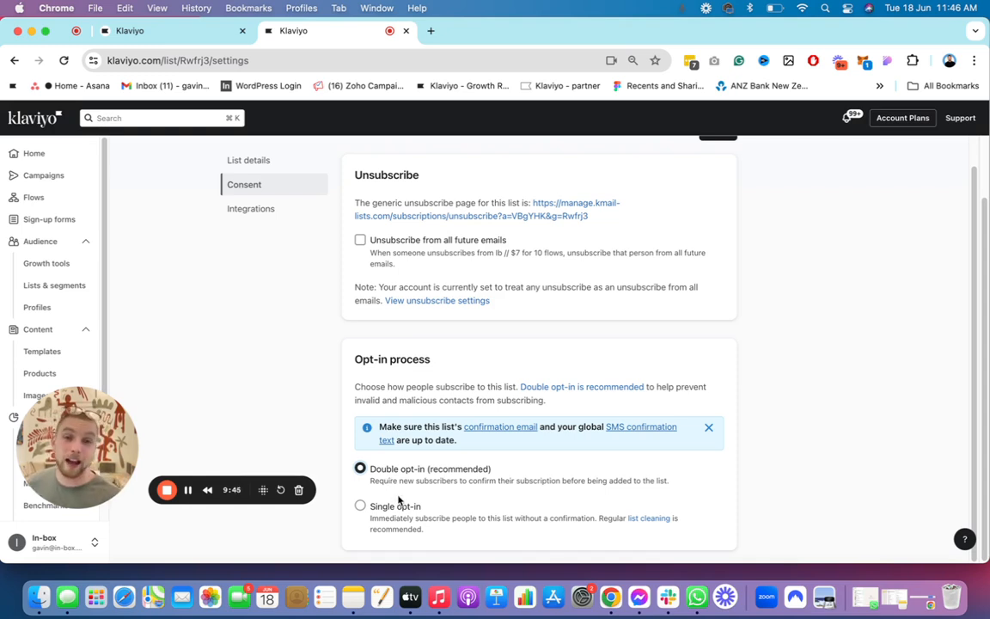
left_click(397, 511)
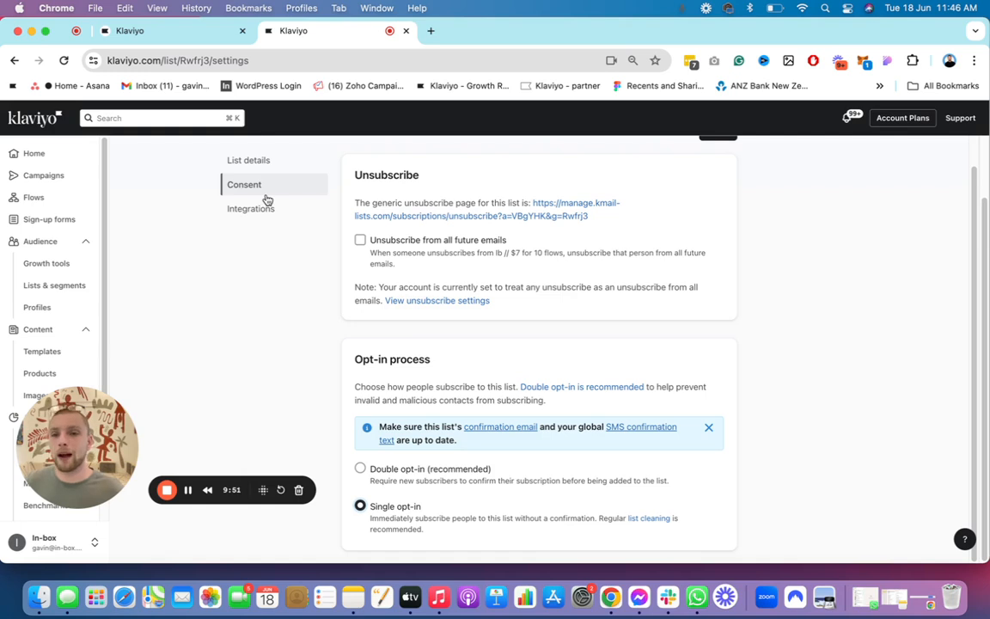
scroll(322, 249, "up", 3)
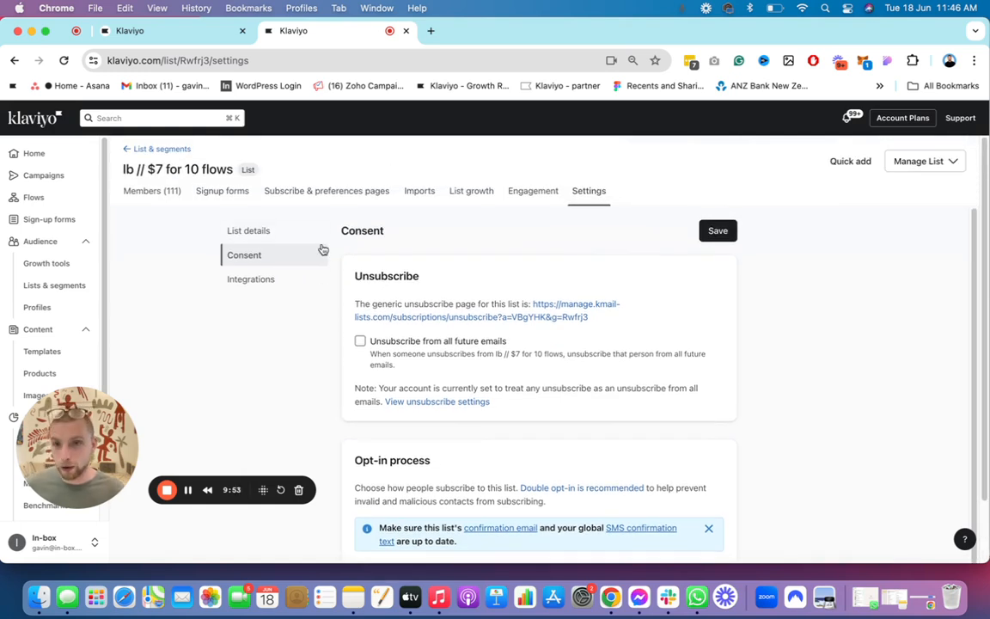